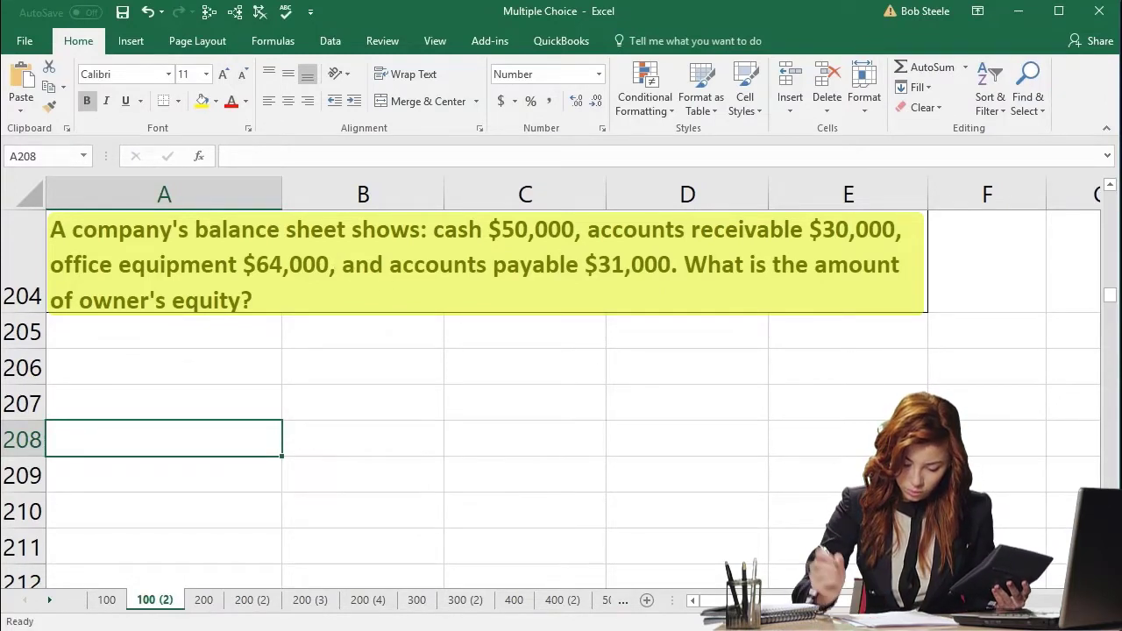
- Enter the headings A, =, L, + and E across cells A206 to E206
mouse_move(538, 627)
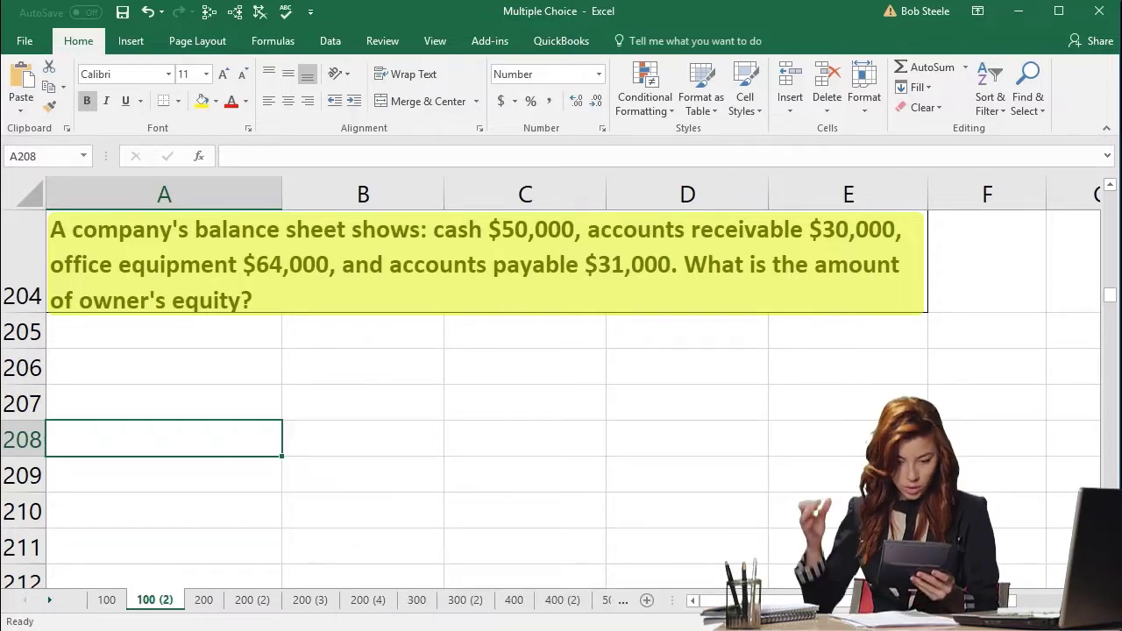
key("alt+Tab")
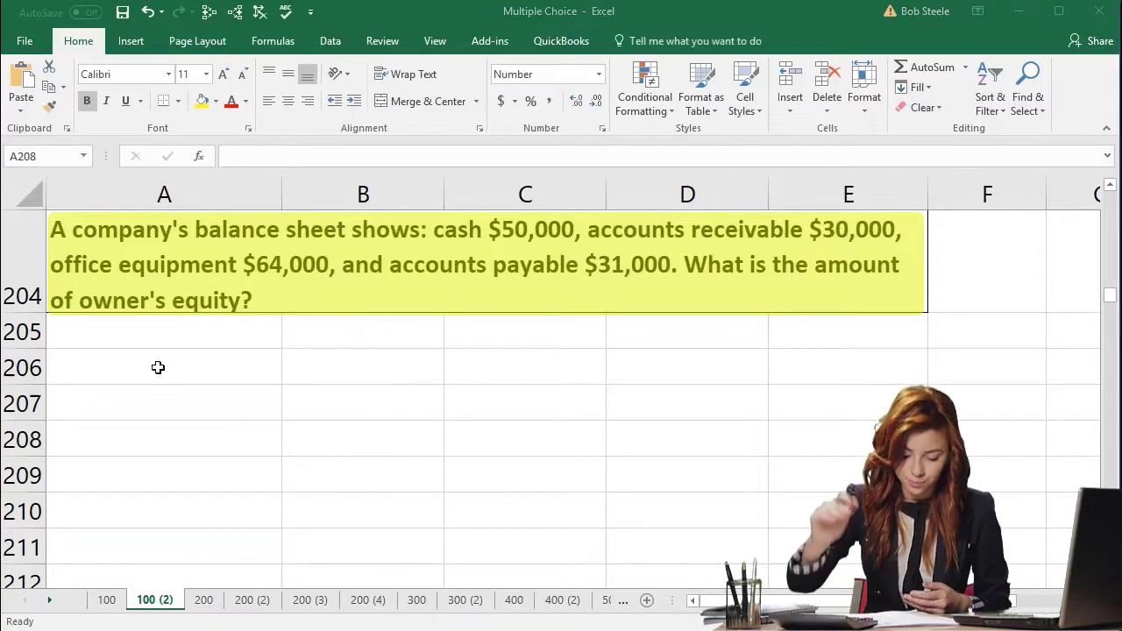
left_click(161, 367)
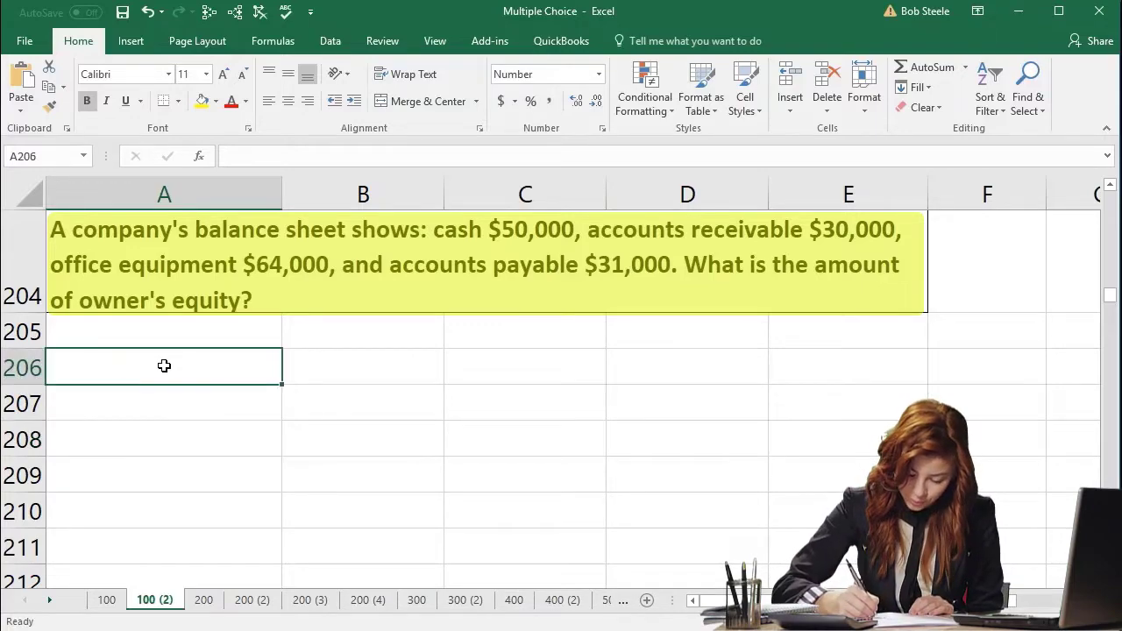
type("A")
key("Tab")
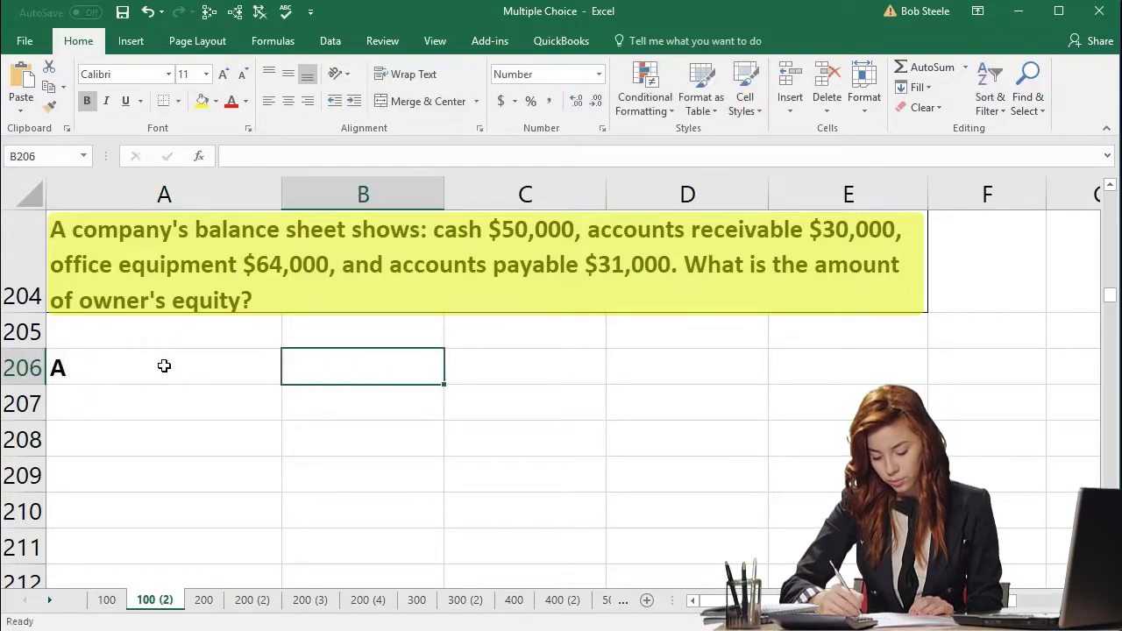
type("=")
key("Return")
key("Up")
key("Right")
key("Right")
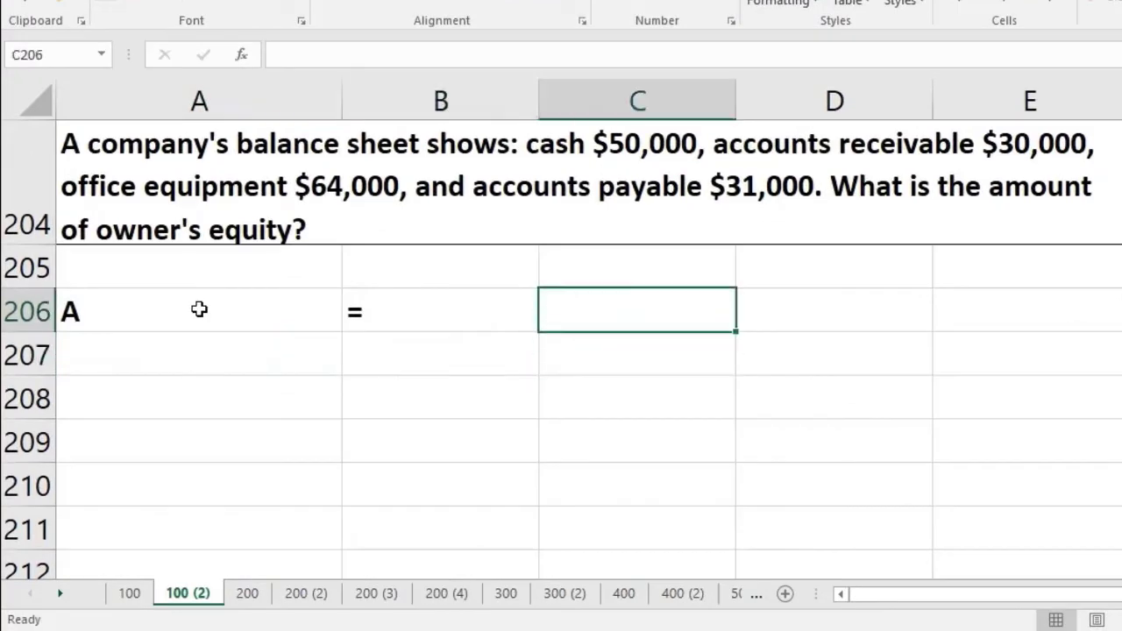
type("L")
key("Return")
key("Up")
key("Right")
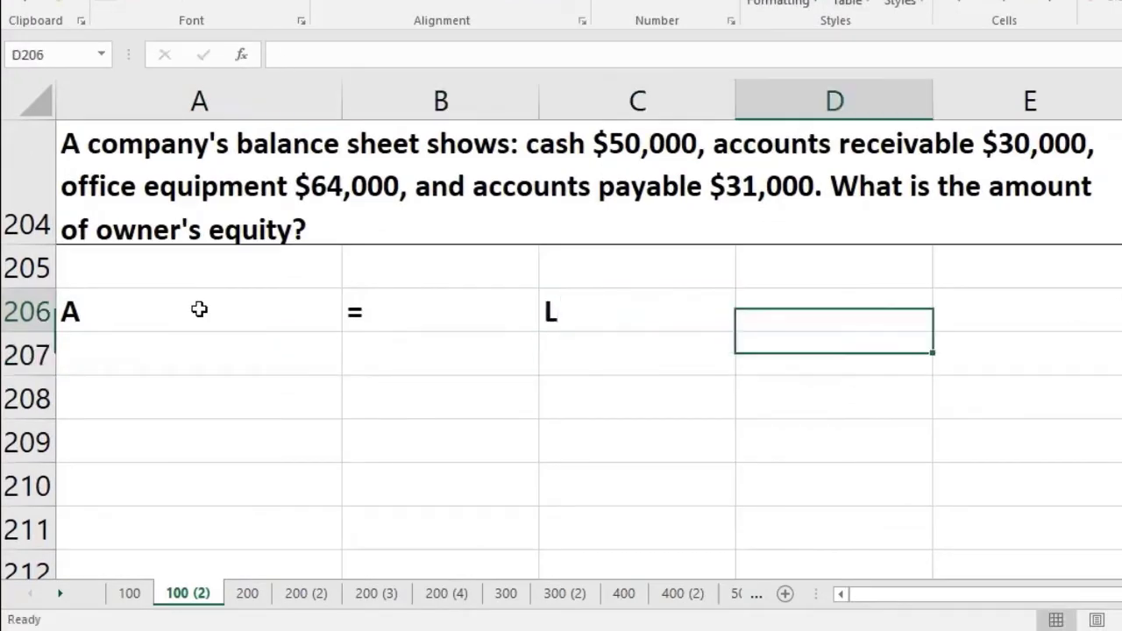
key("Return")
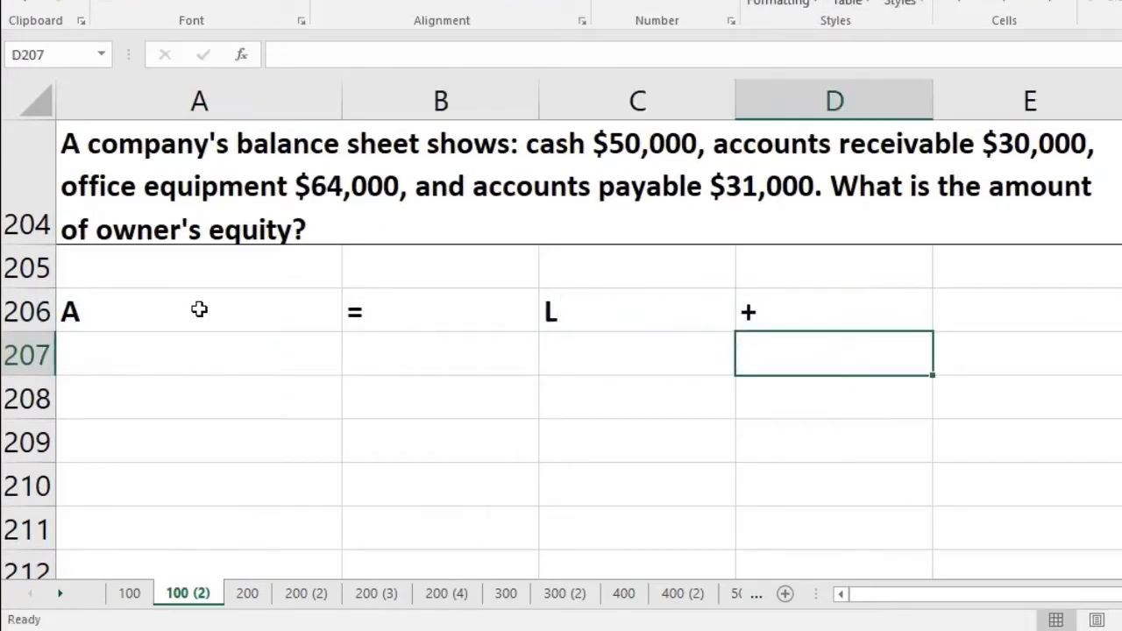
key("Up")
key("Right")
type("E")
key("Return")
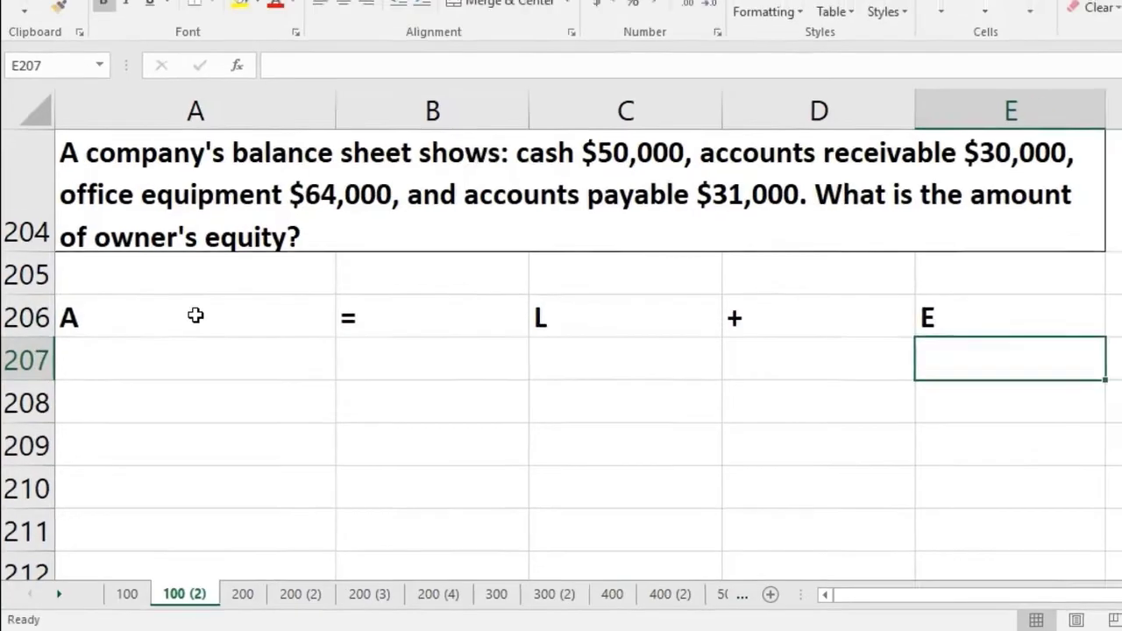
key("Left")
key("Left")
key("Left")
key("Left")
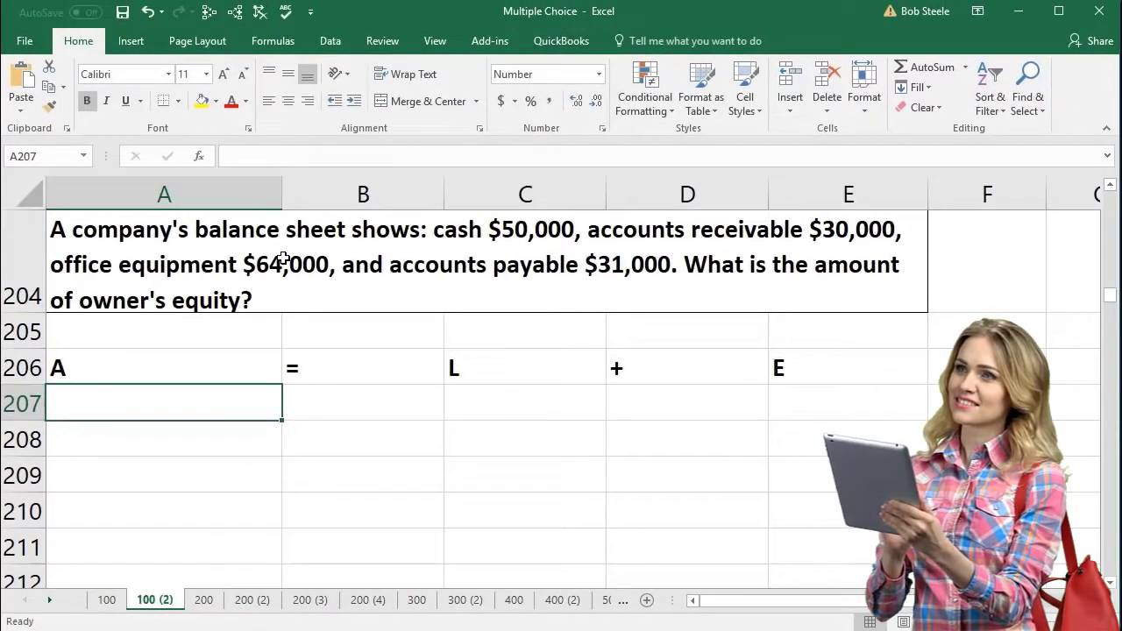
- Enter the assets 50,000, 30,000 and 64,000 in A207:A209
type("50000")
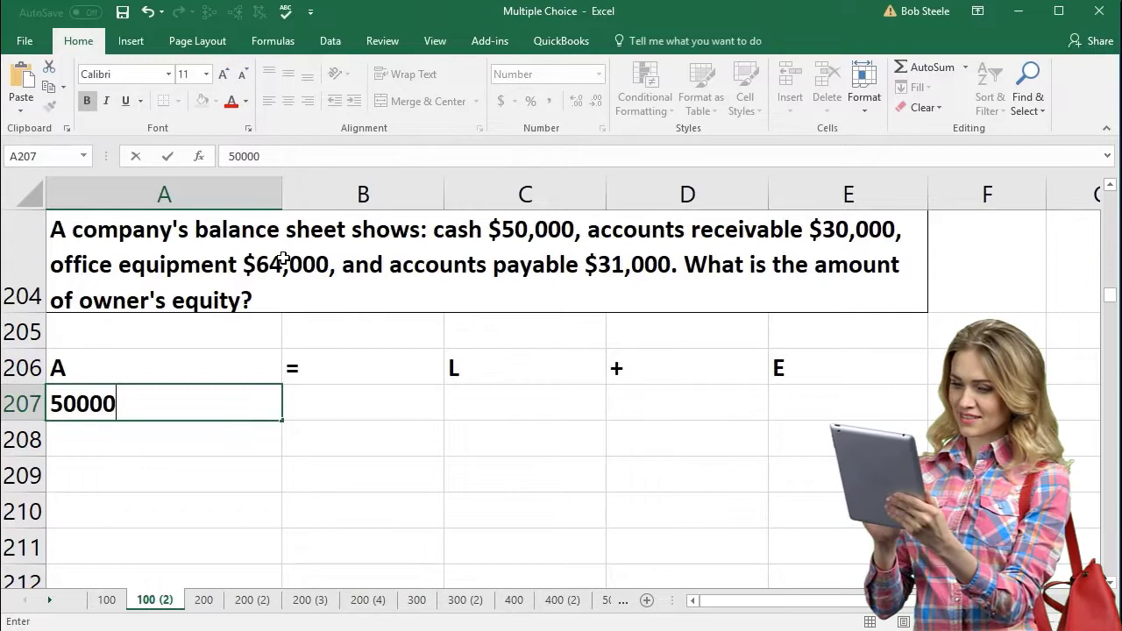
key("Return")
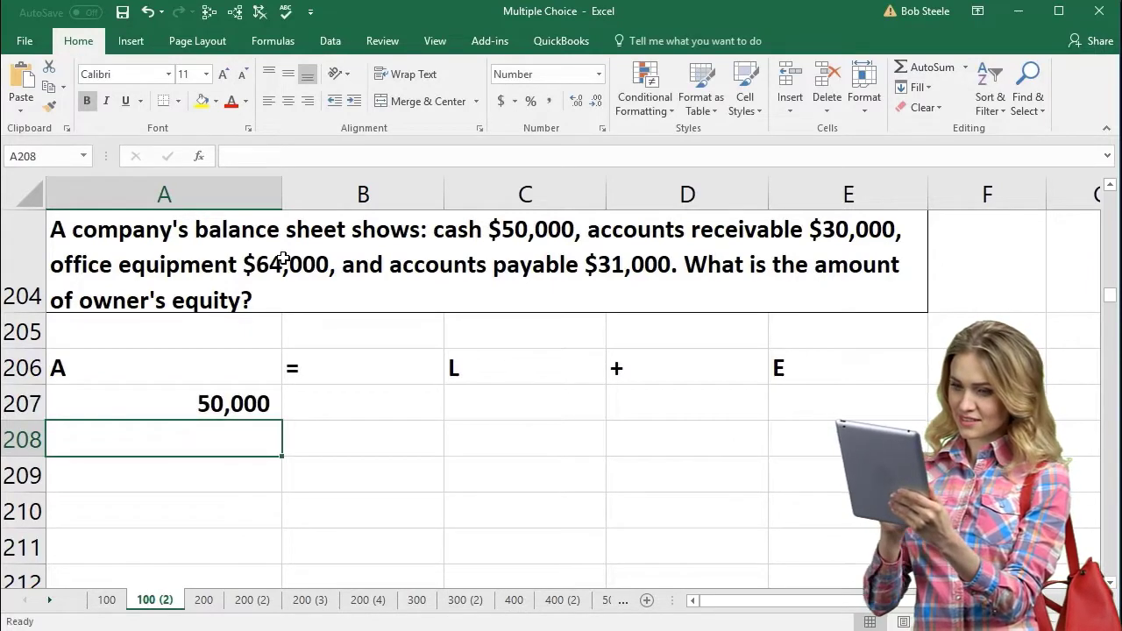
type("30,000")
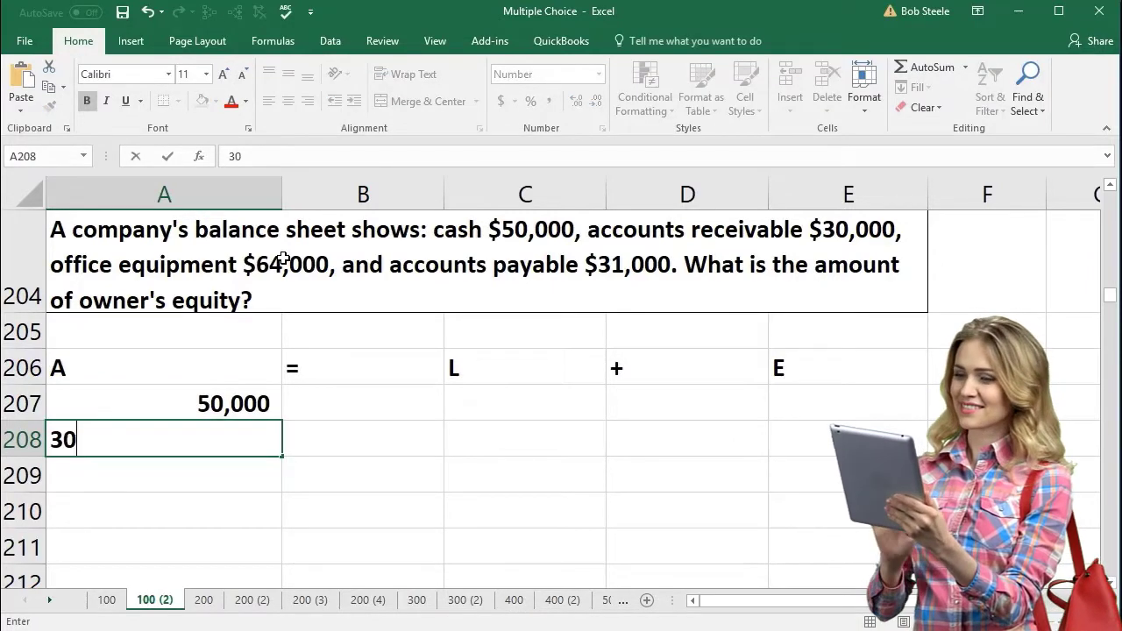
key("Return")
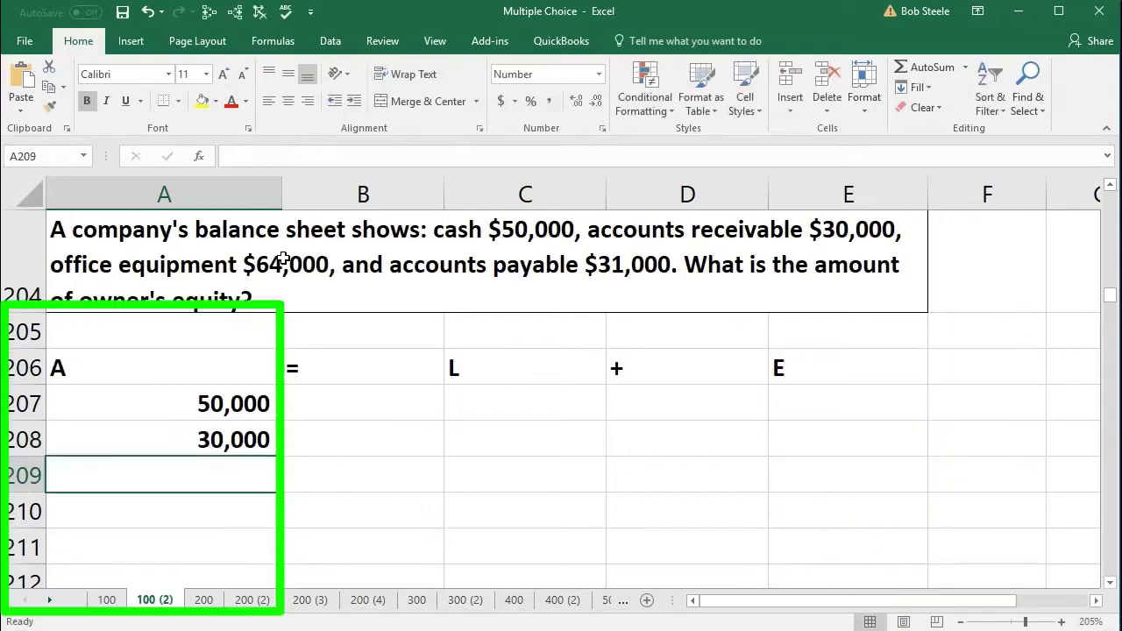
type("6")
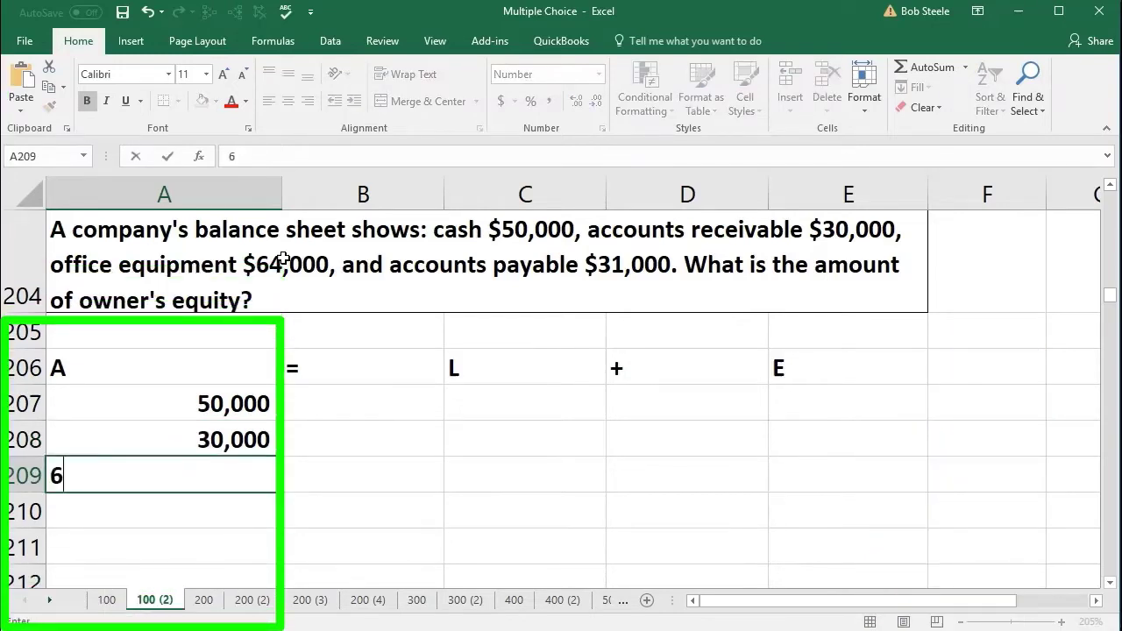
type("4,000")
key("Return")
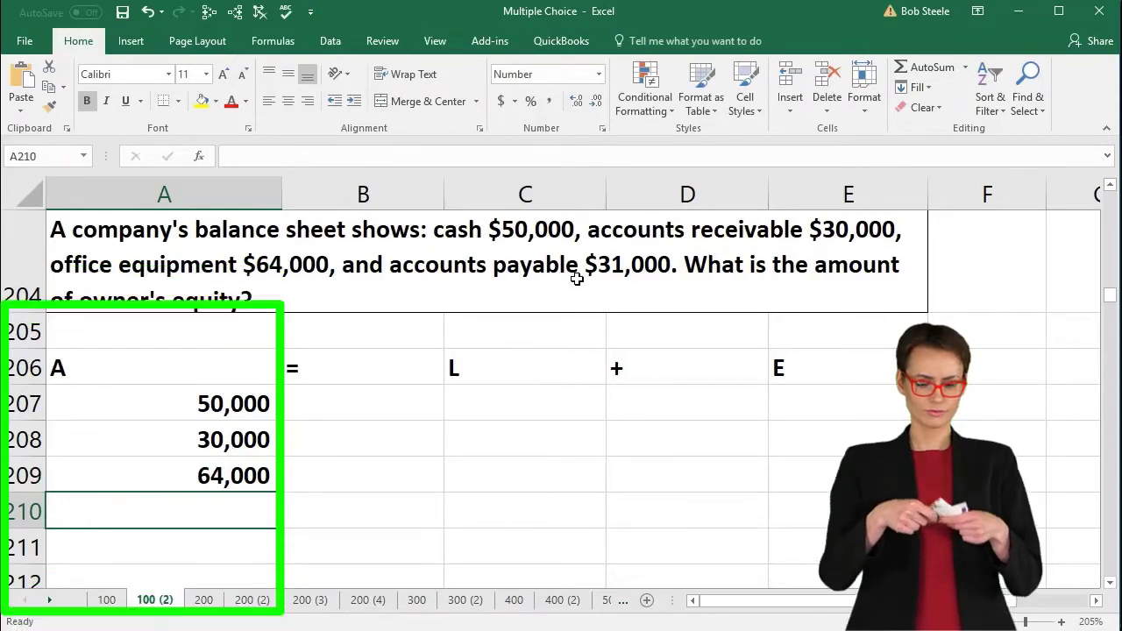
- Enter the liabilities of 31,000 in C207 under the L heading
key("Right")
key("Right")
key("Right")
key("Up")
key("Up")
key("Up")
key("Up")
key("Left")
key("Down")
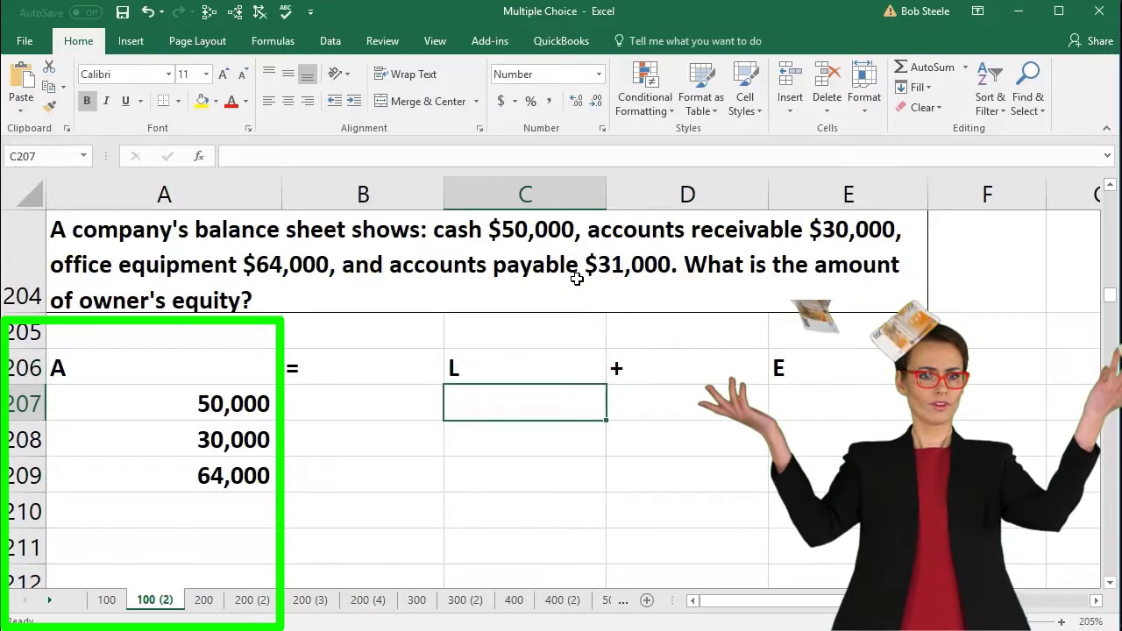
type("31,000")
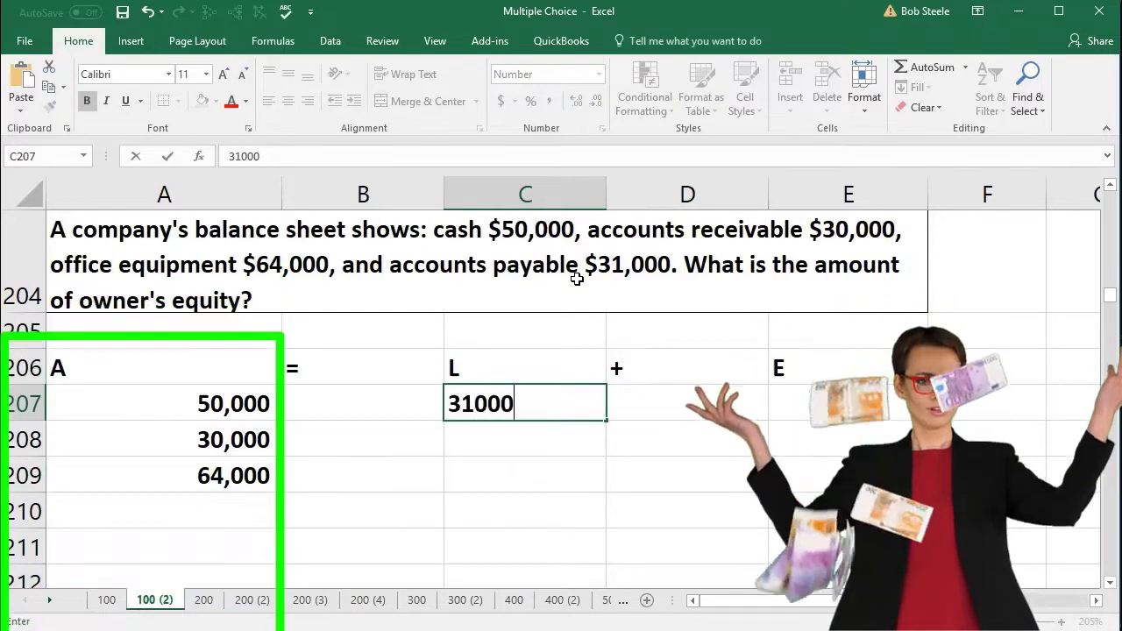
key("Return")
- Total the assets in A210 with =SUM(A207:A209), giving 144,000
key("Down")
key("Down")
key("Left")
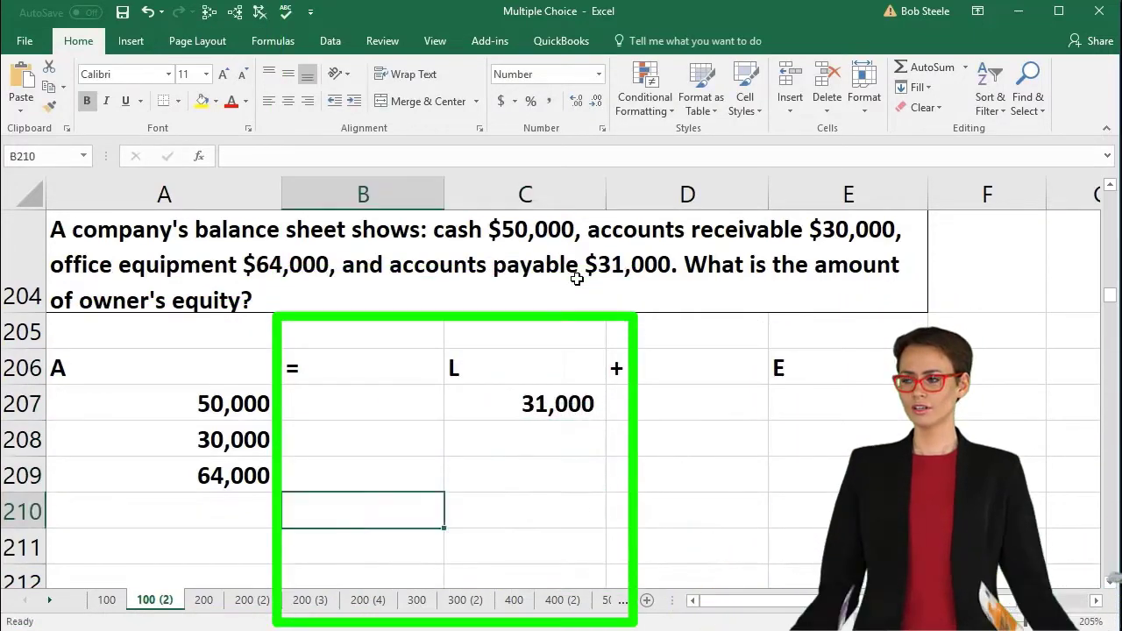
key("Left")
type("=sum(")
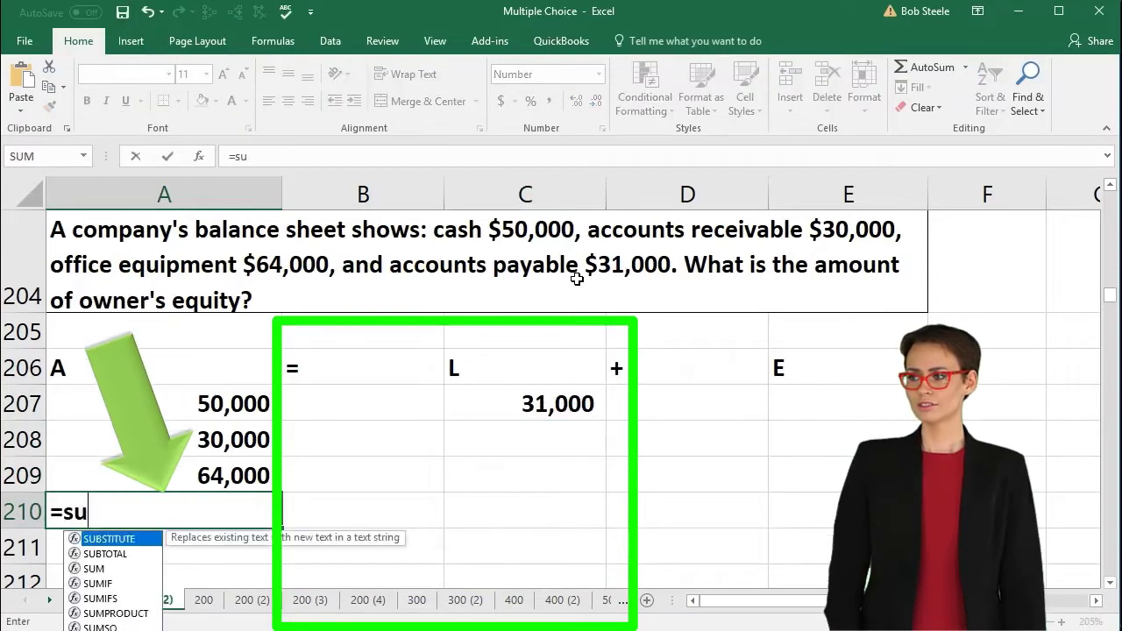
key("Up")
key("Up")
key("Up")
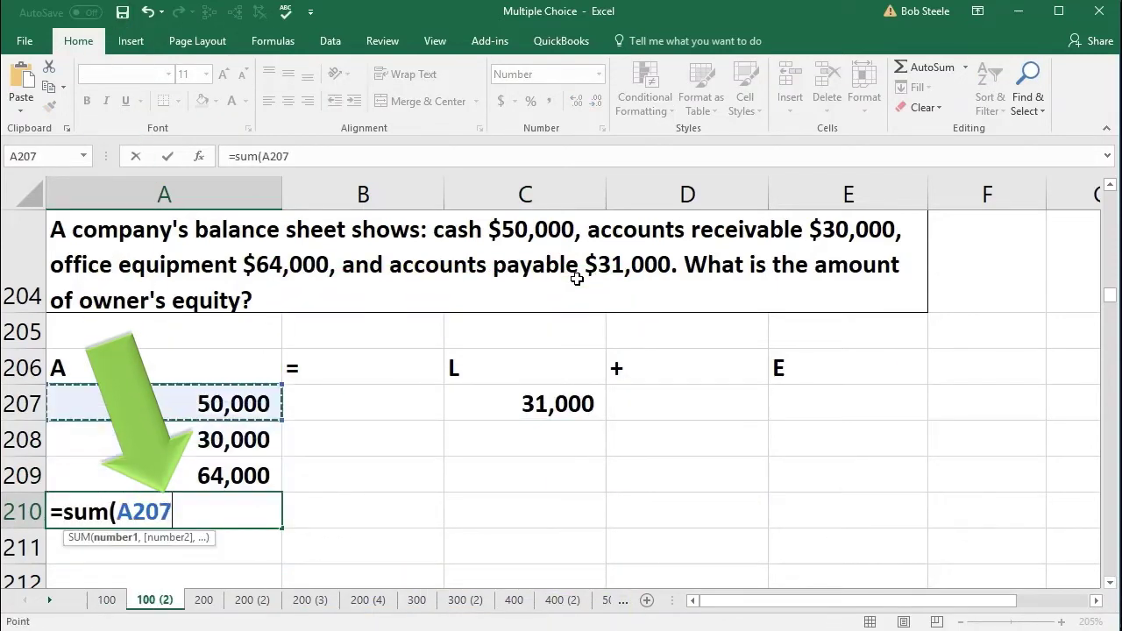
key("shift+Down")
key("shift+Down")
key("Return")
key("Up")
key("Up")
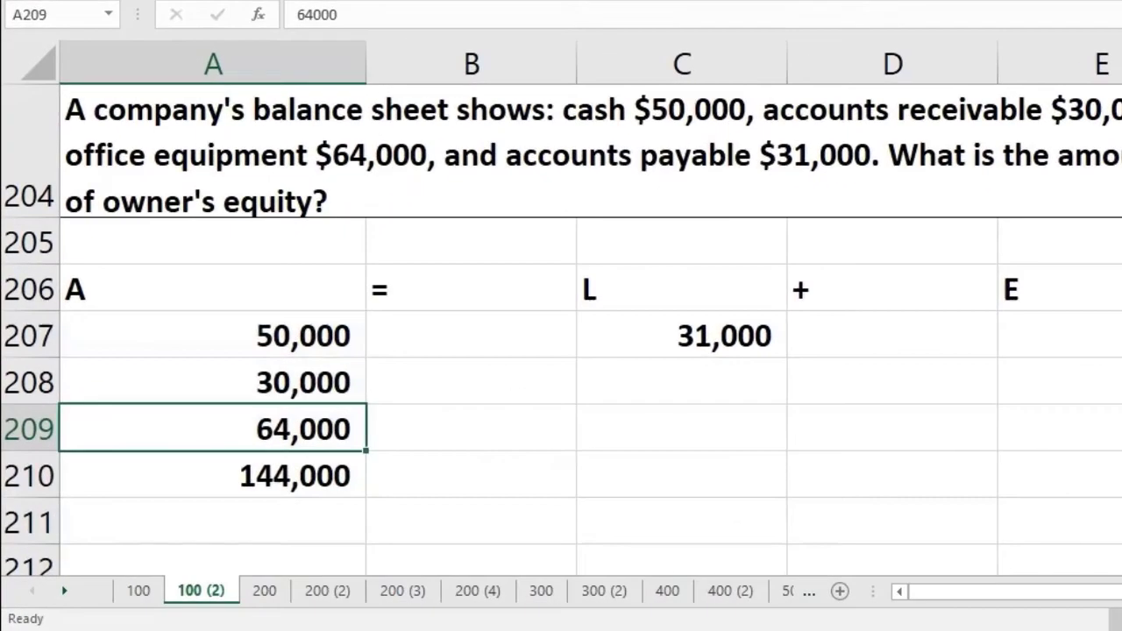
- Link C210 to the 31,000 liabilities with =+C207
left_click(686, 465)
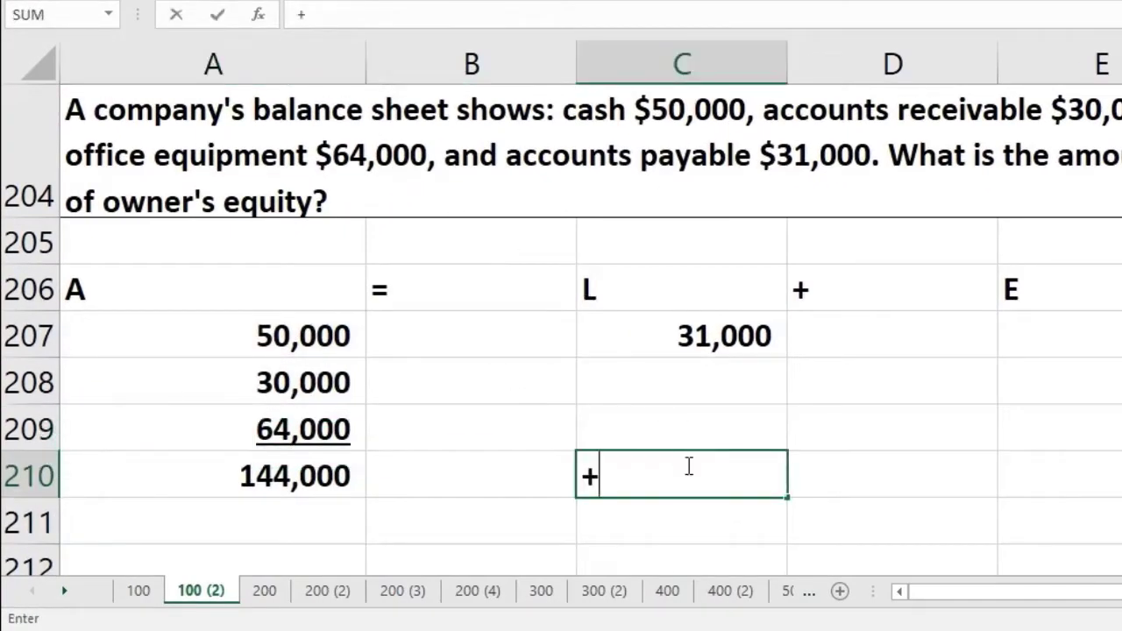
type("+")
key("Up")
key("Up")
key("Up")
key("Return")
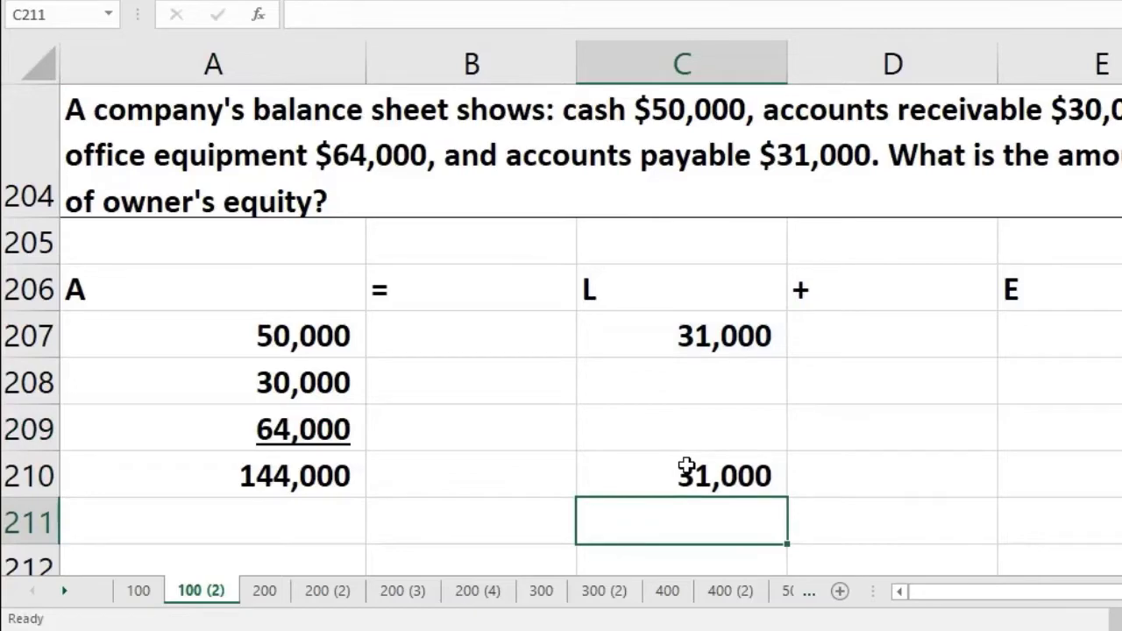
- Put =, + and E in B210, D210 and E210 so row 210 reads 144,000 = 31,000 + E
key("Up")
key("Left")
type("=")
key("Return")
key("Right")
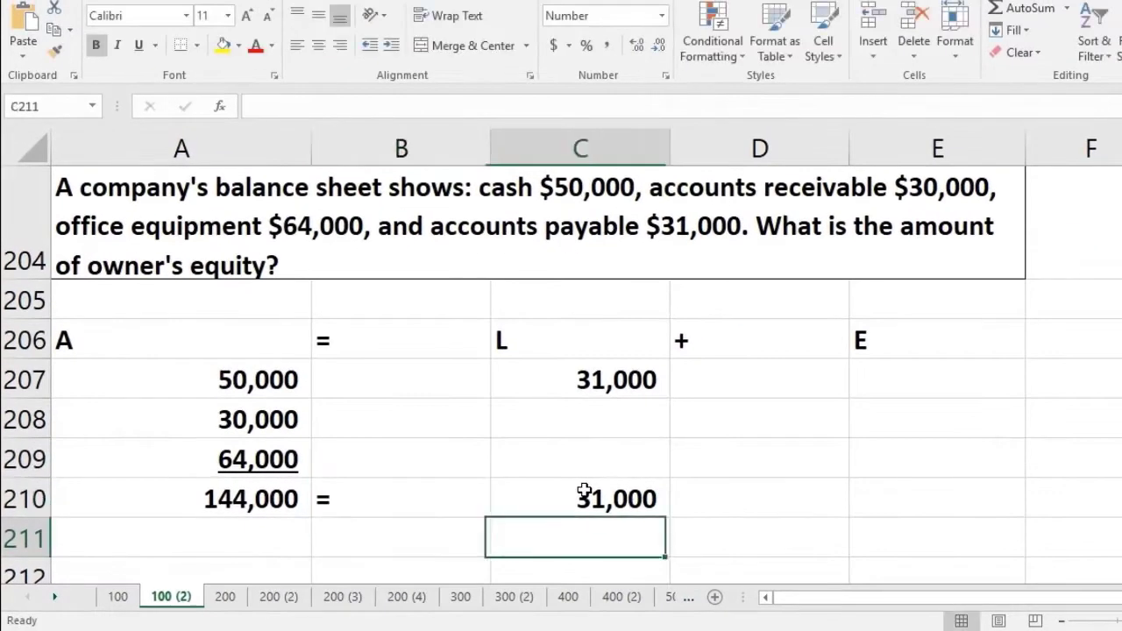
key("Right")
key("Up")
type("+")
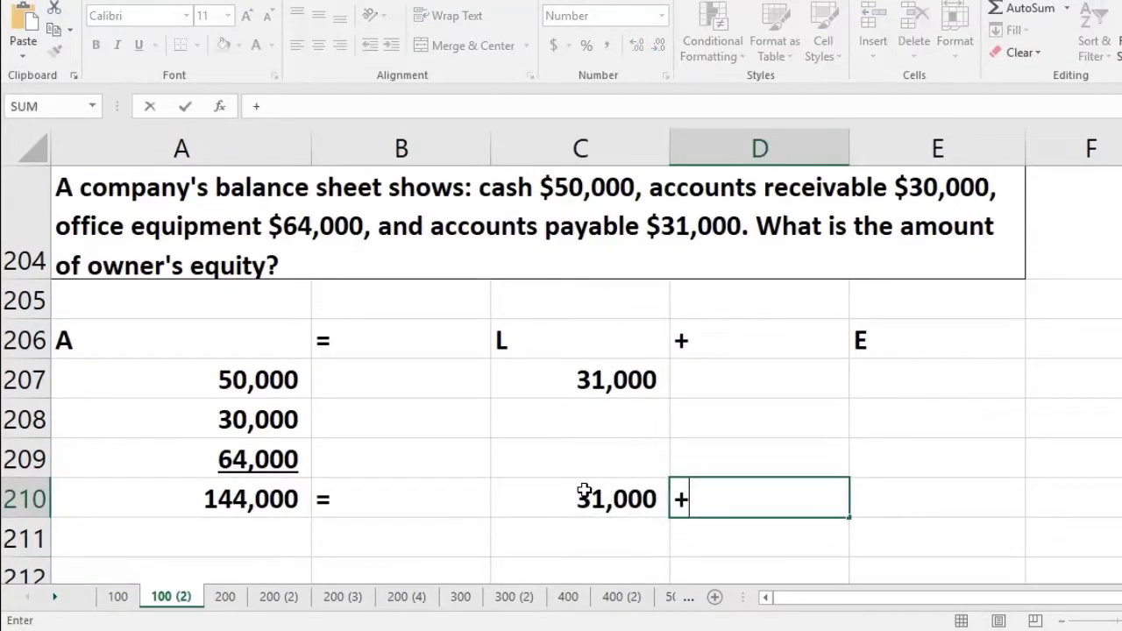
key("Return")
key("Up")
key("Right")
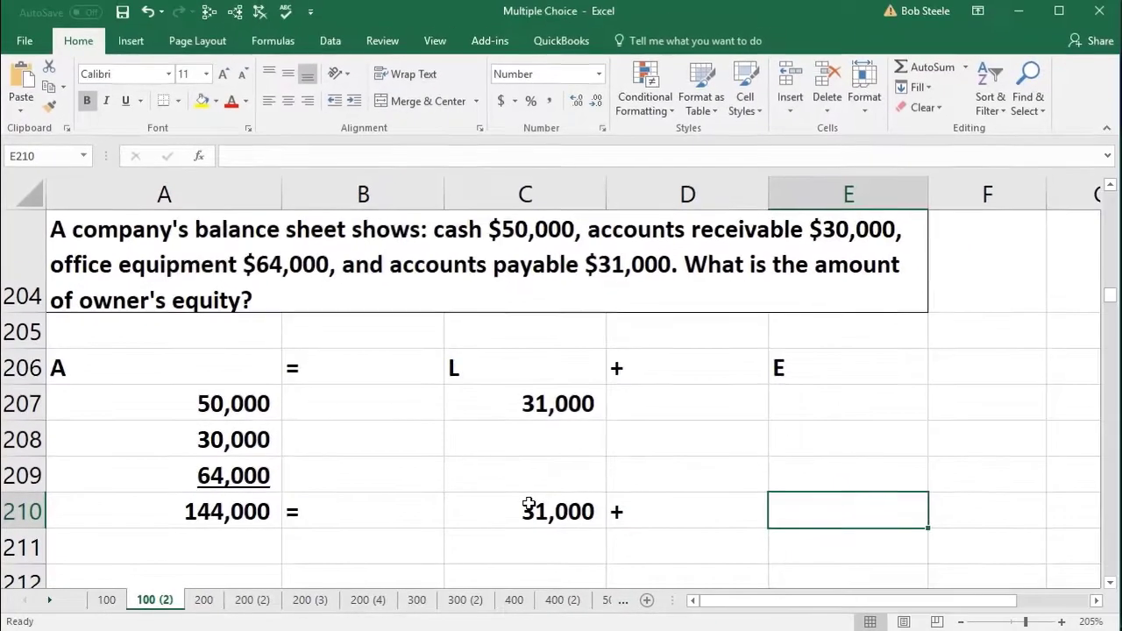
type("E")
key("Return")
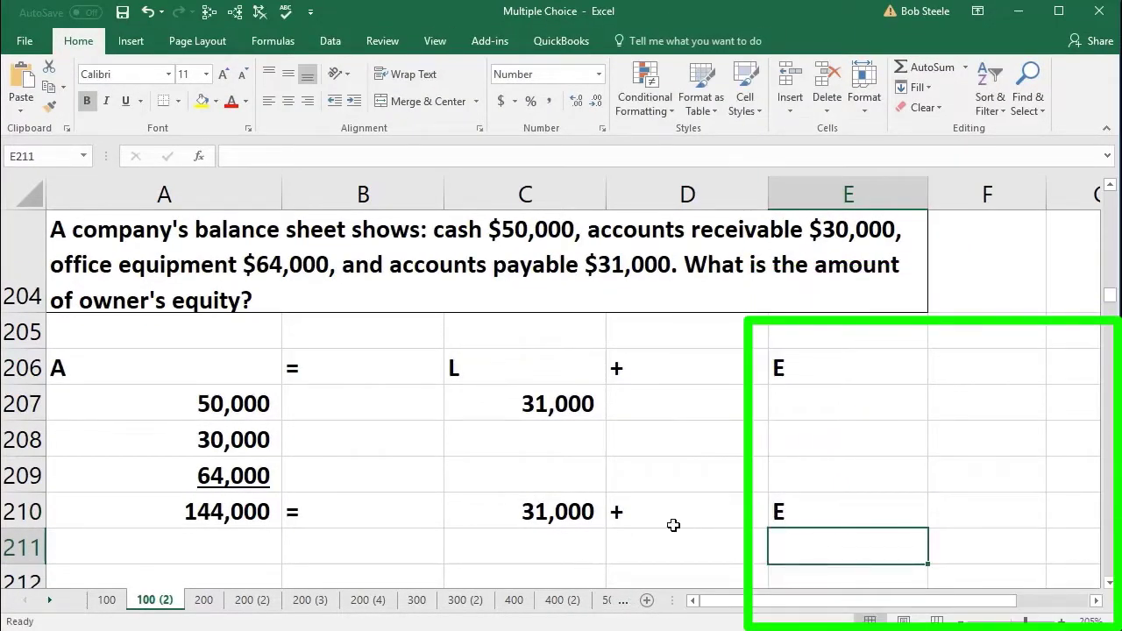
- Enter -31,000 in C211 beneath the liabilities
left_click(558, 517)
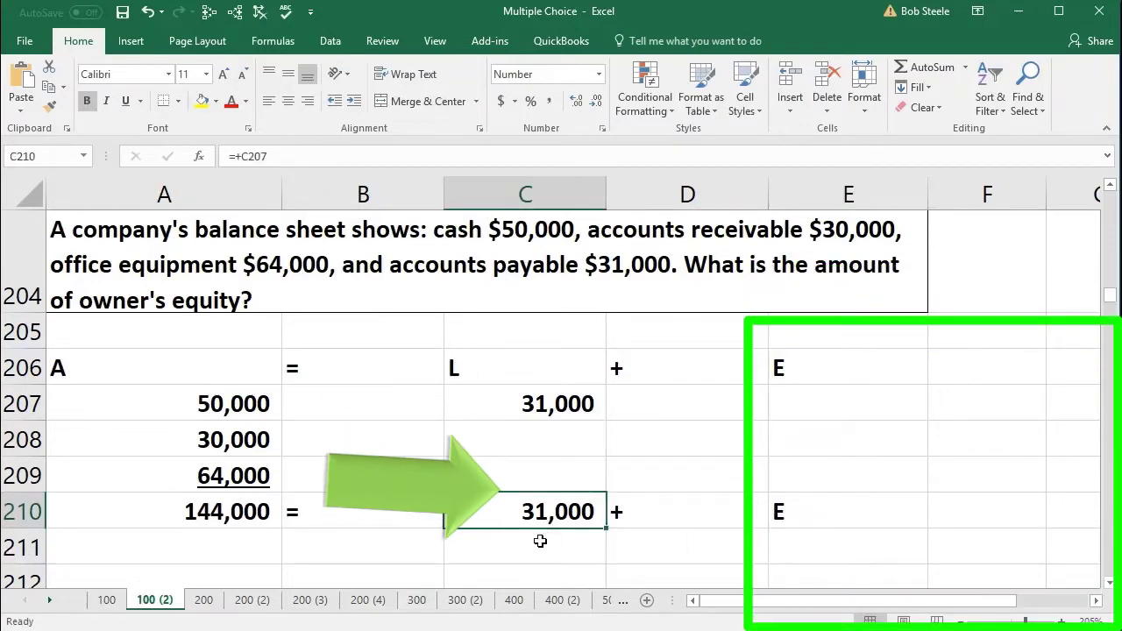
left_click(540, 541)
type("-310")
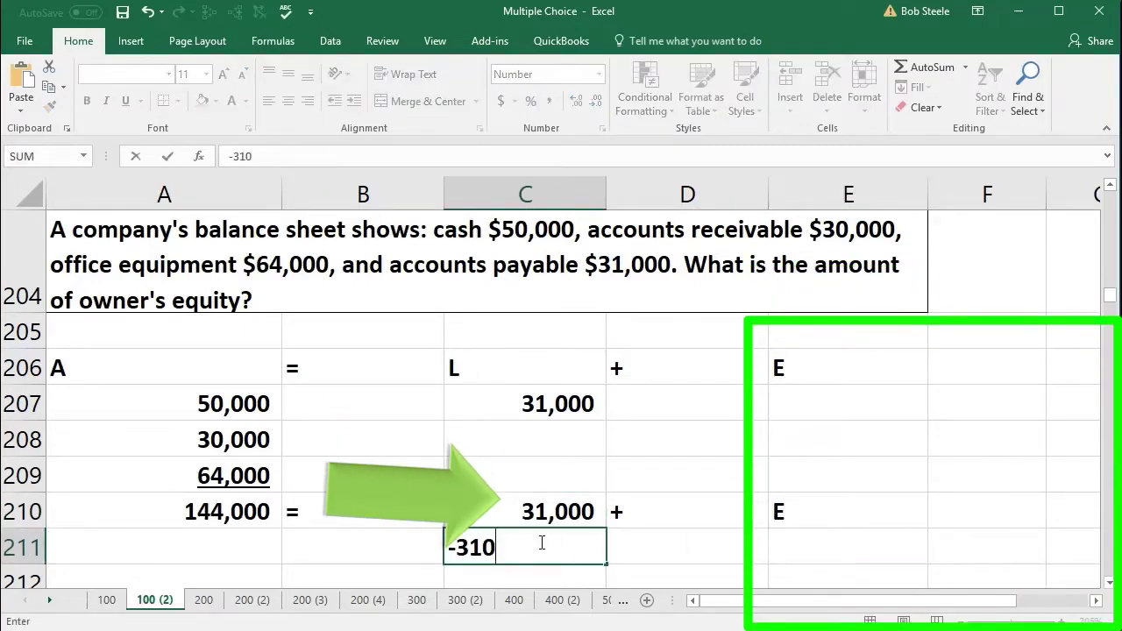
type("00")
key("Return")
key("Left")
key("Left")
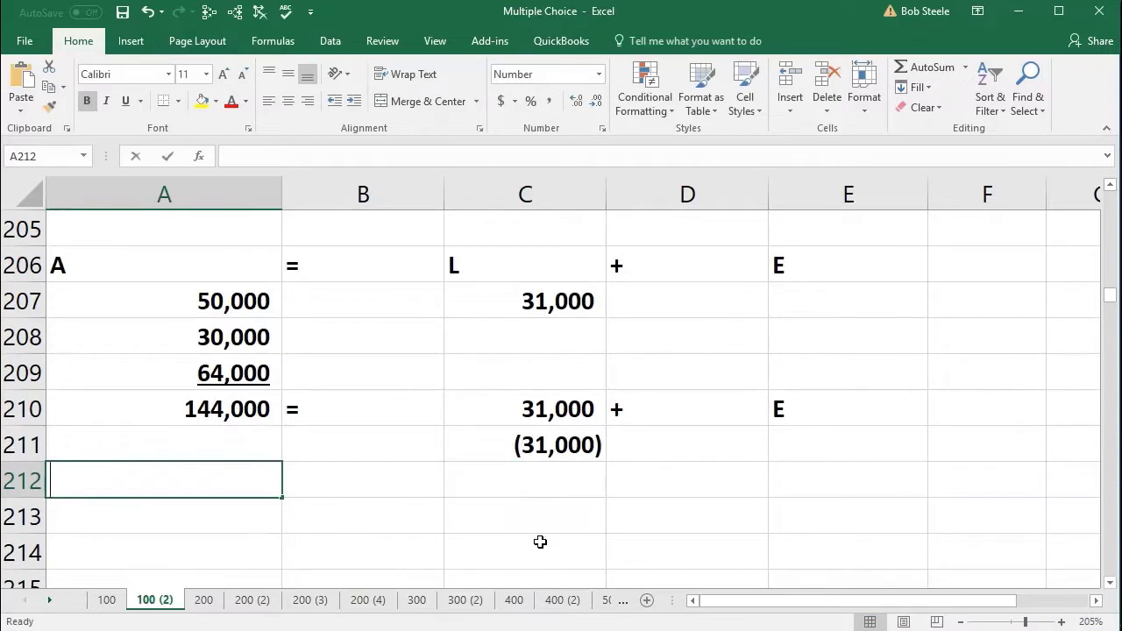
key("Up")
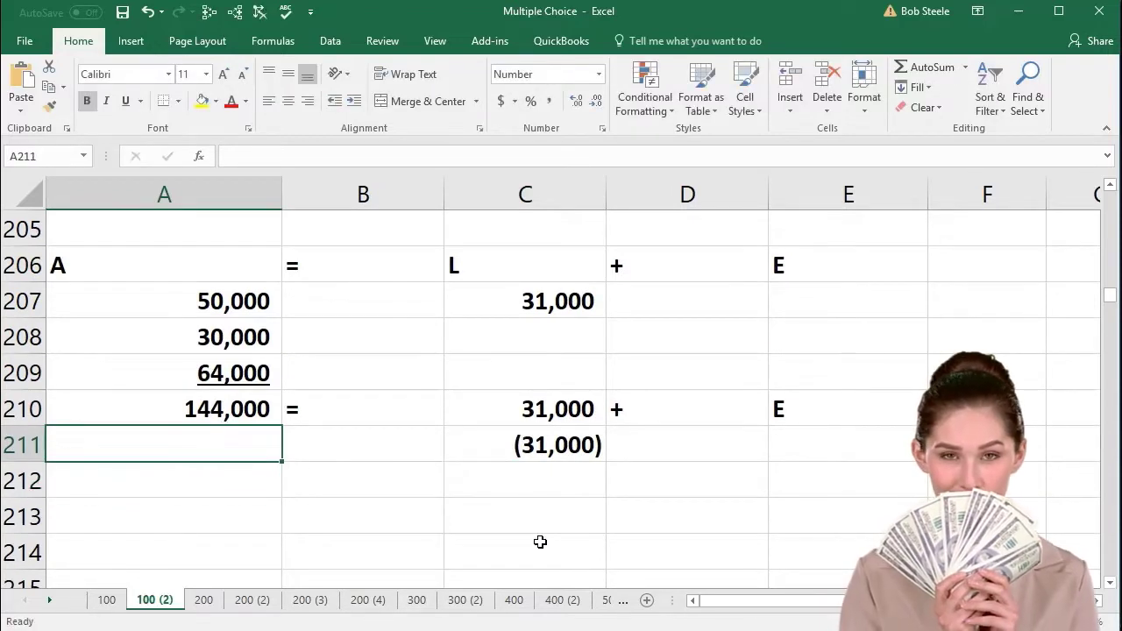
- Enter -31,000 in A211 and sum A210:A211 in A213, giving 113,000
type("-31000")
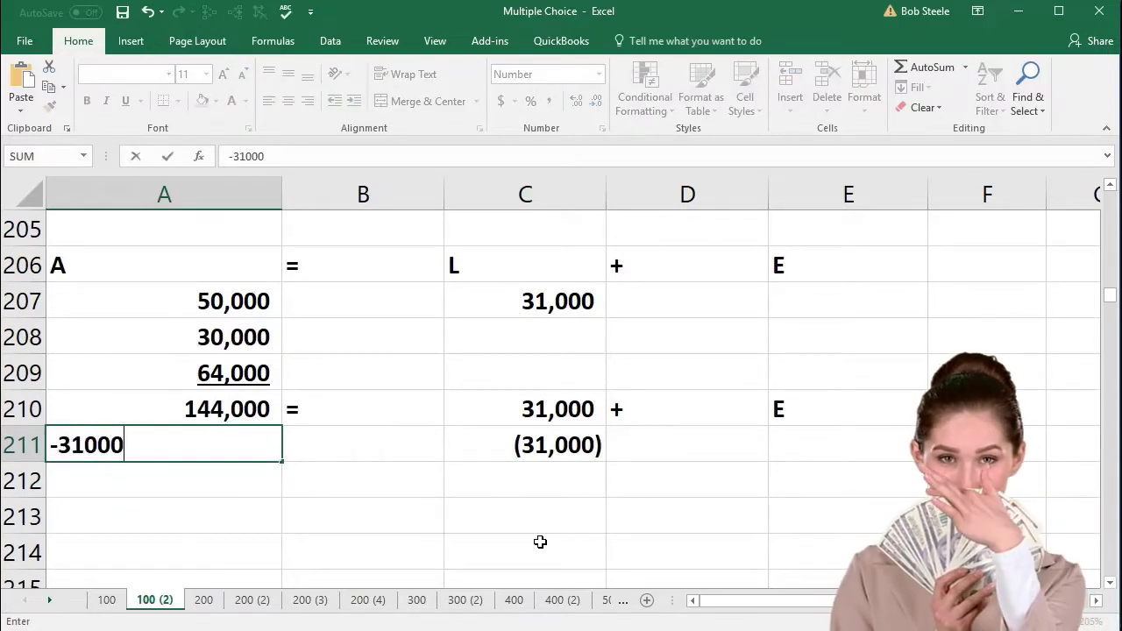
key("Return")
key("Return")
type("=")
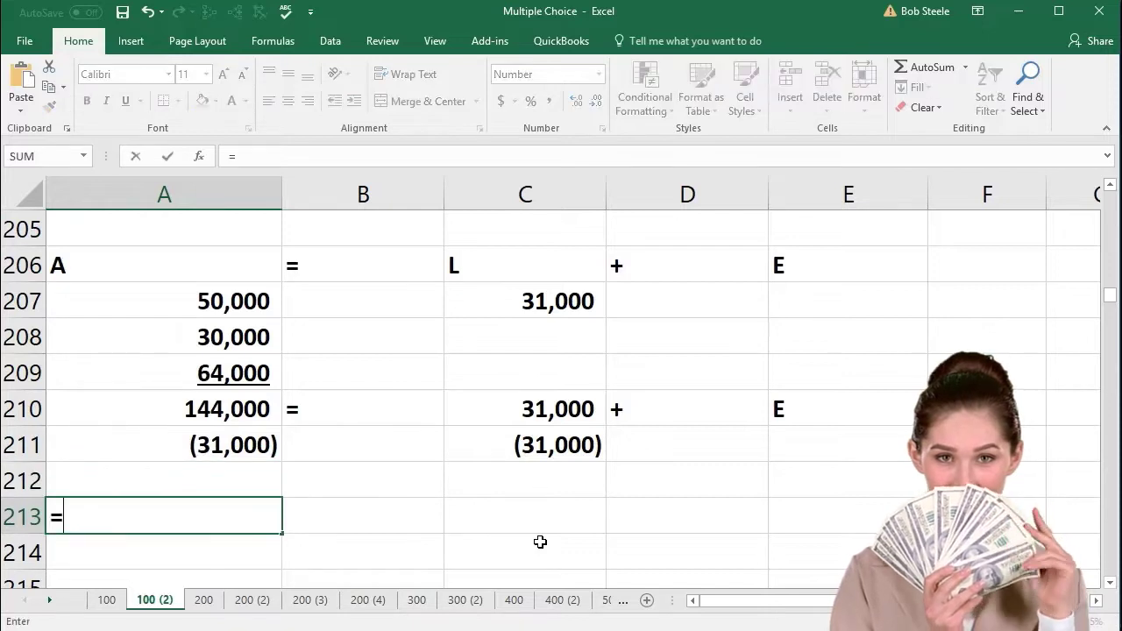
type("sum(")
key("Up")
key("Up")
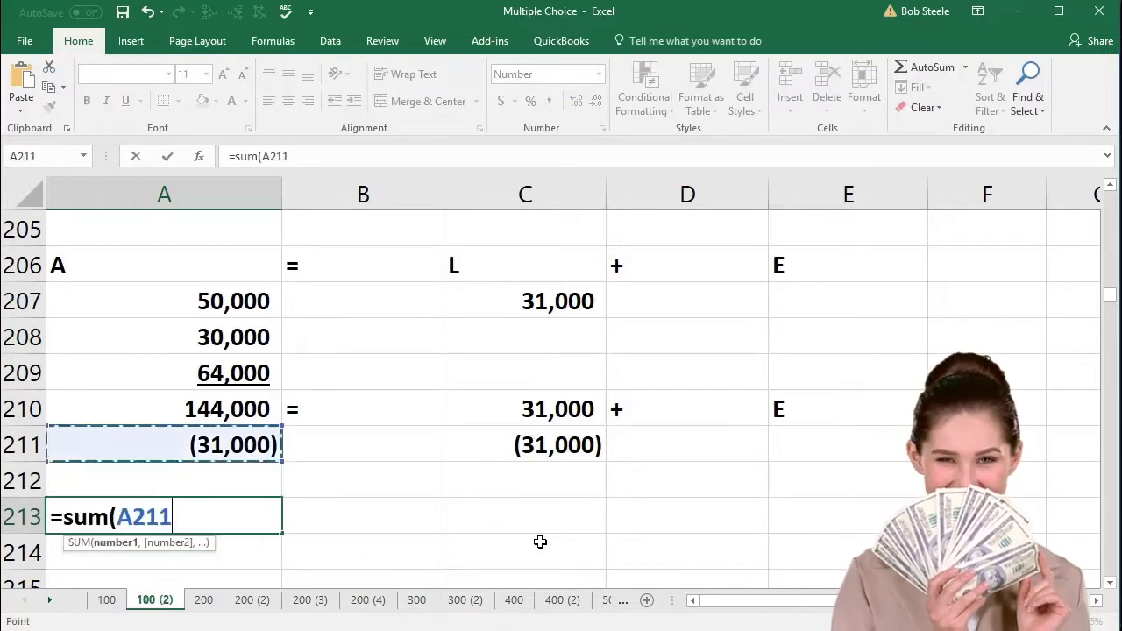
key("Up")
key("shift+Down")
key("Return")
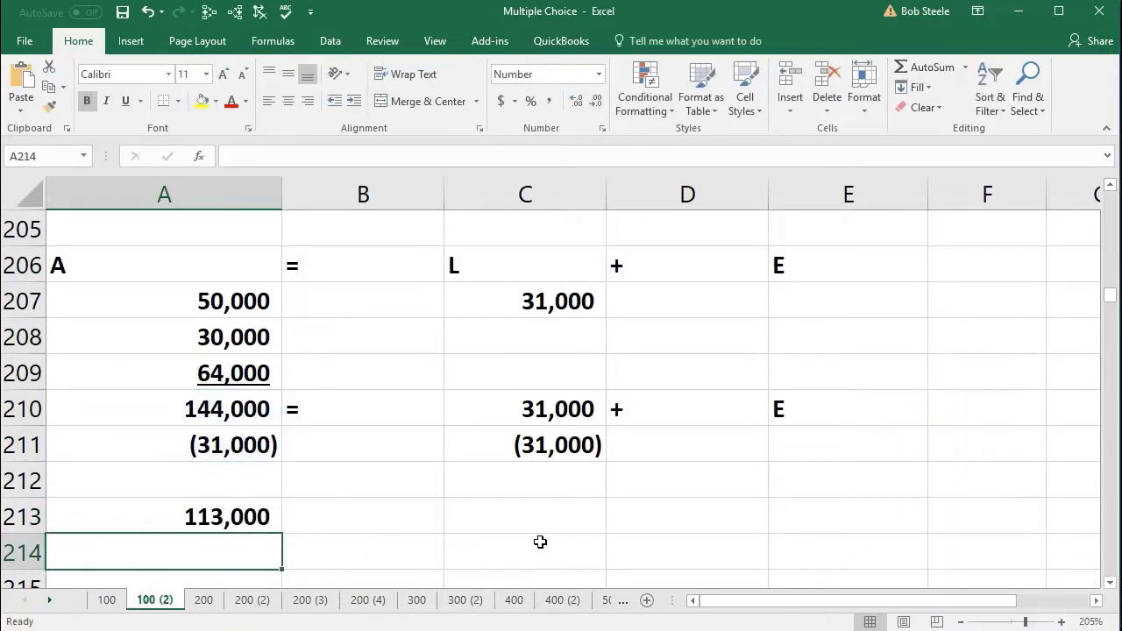
key("Up")
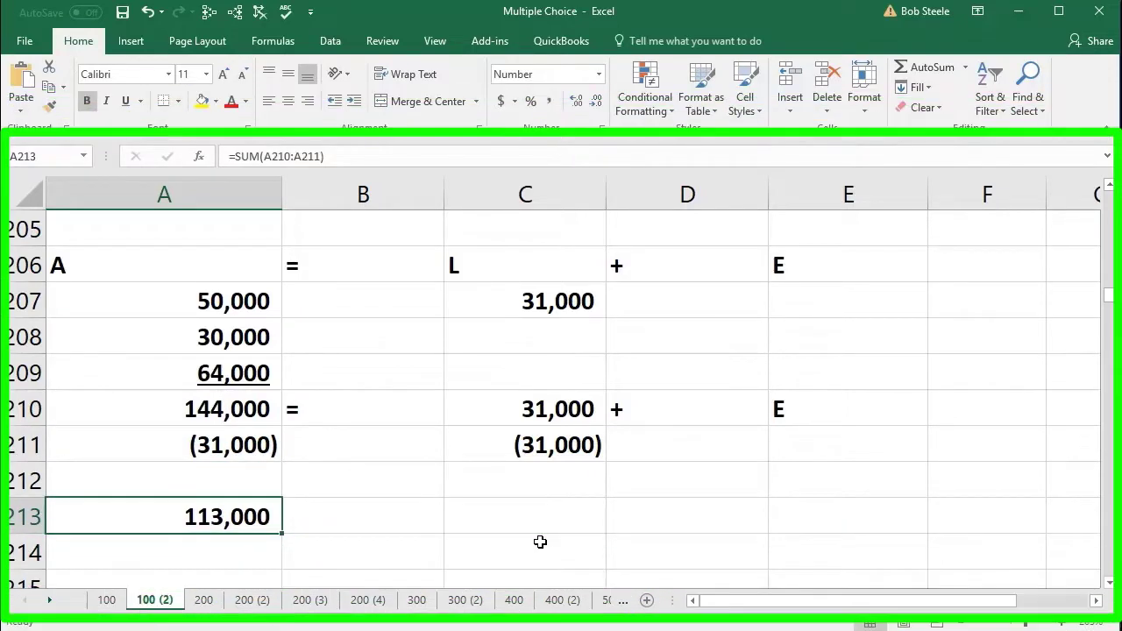
- Sum the liabilities C210:C211 in C213, giving 0
key("Right")
key("Right")
type("+sum(")
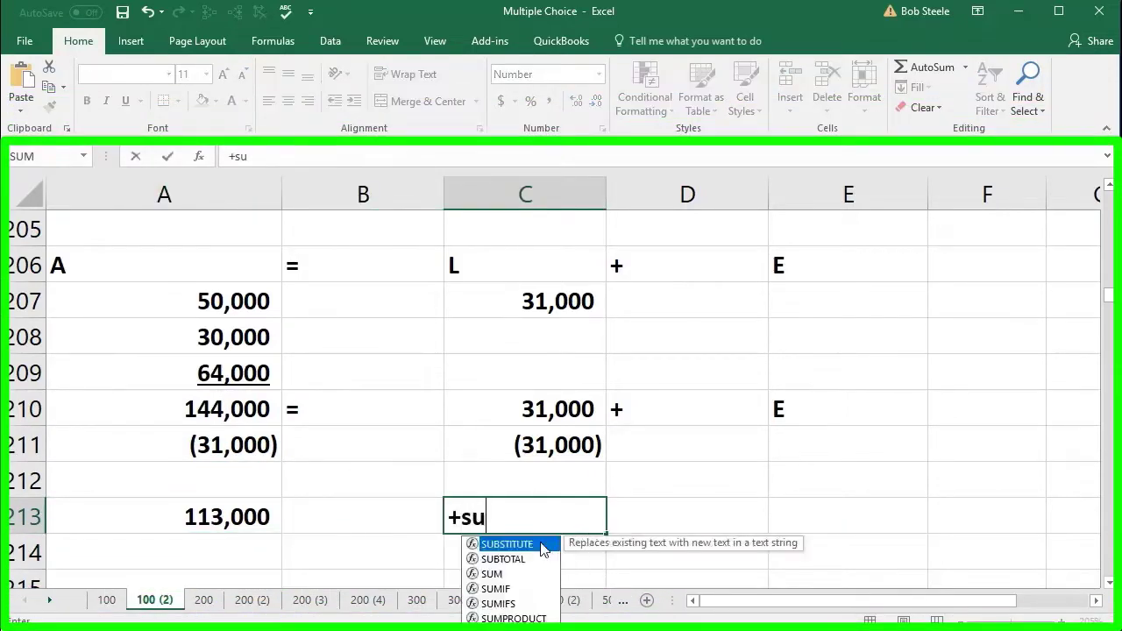
key("Up")
key("Up")
key("shift+Up")
key("Return")
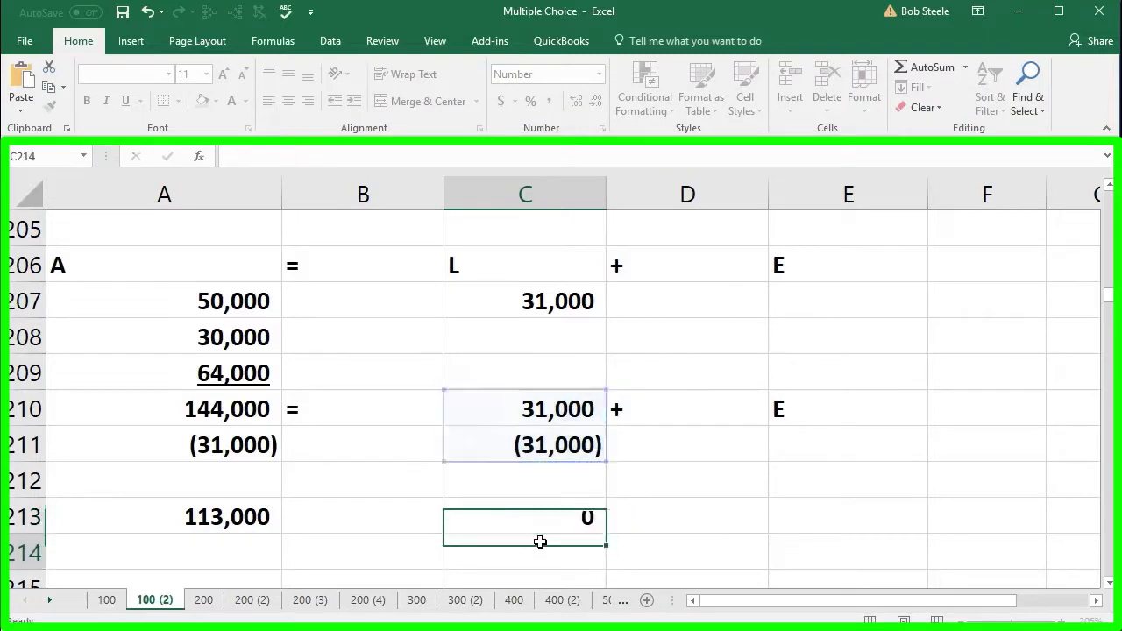
- Fill row 213 with E in E213 and plus signs in D213 and B213
key("Right")
key("Right")
key("Up")
type("E")
key("Return")
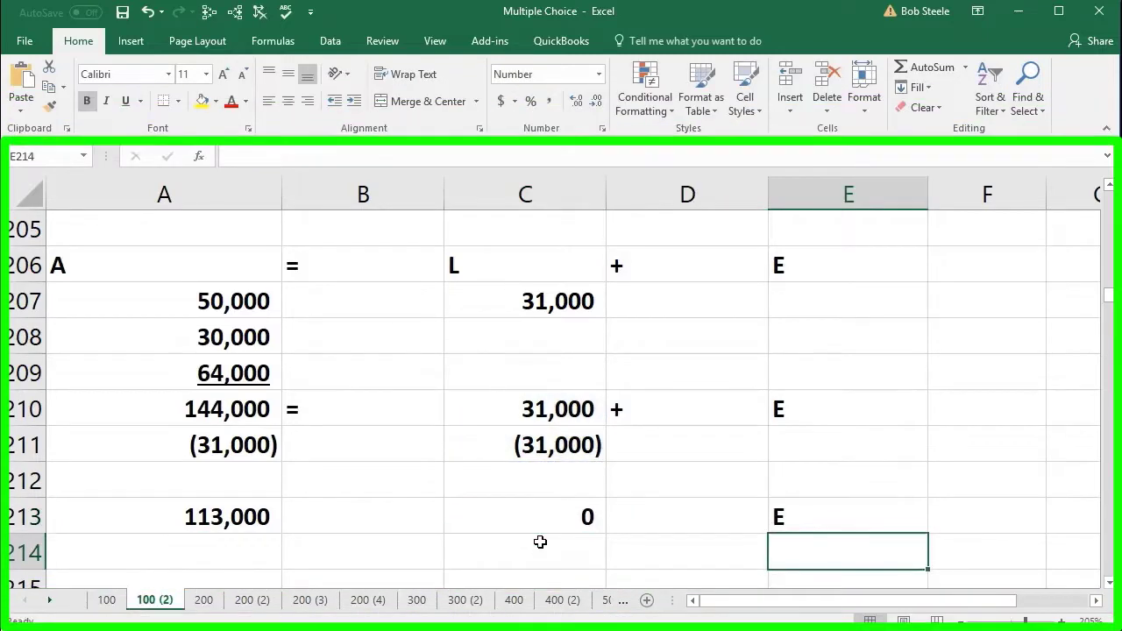
key("Up")
key("Left")
type("+")
key("Return")
key("Up")
key("Left")
key("Left")
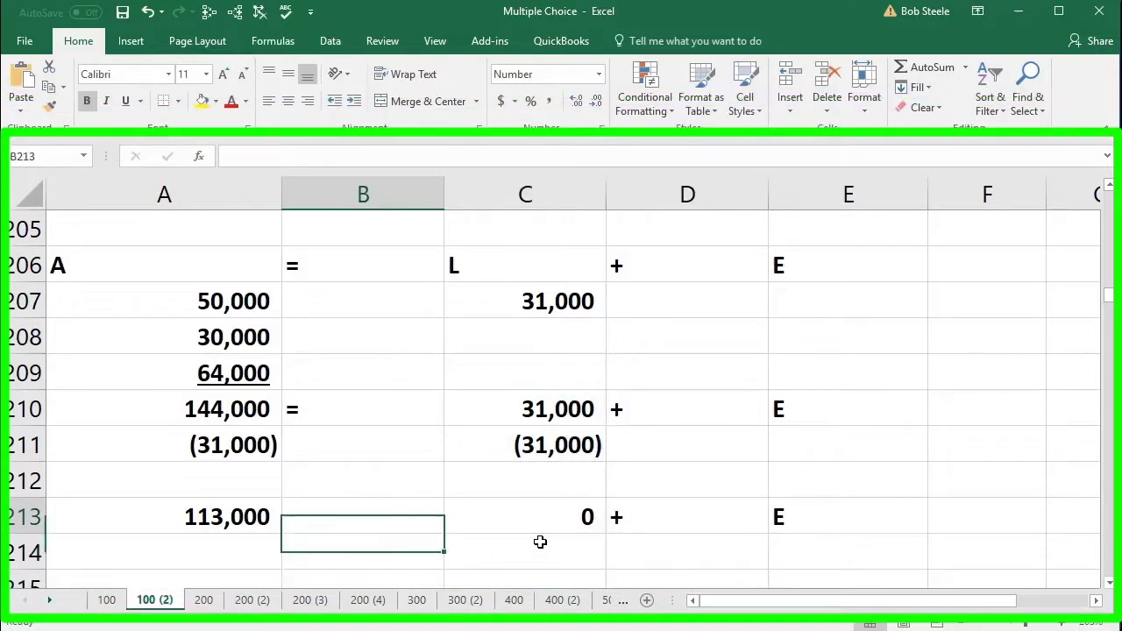
type("+")
key("Return")
- Write E = 113,000 across A215:C215, then exit the slideshow back to the workbook
key("Left")
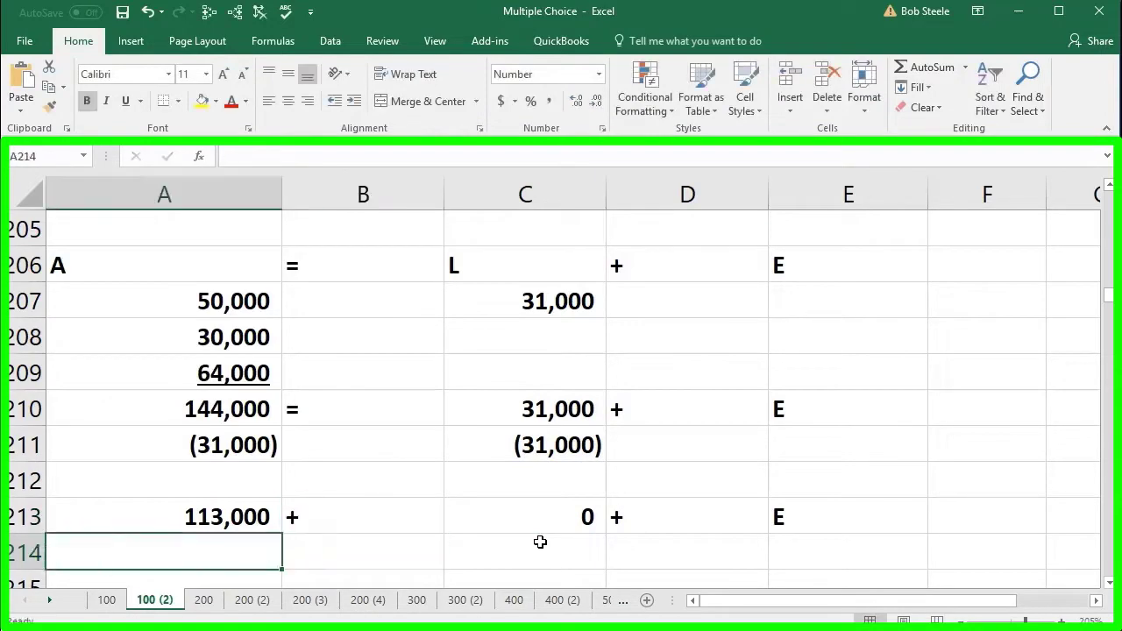
key("Down")
type("E")
key("Tab")
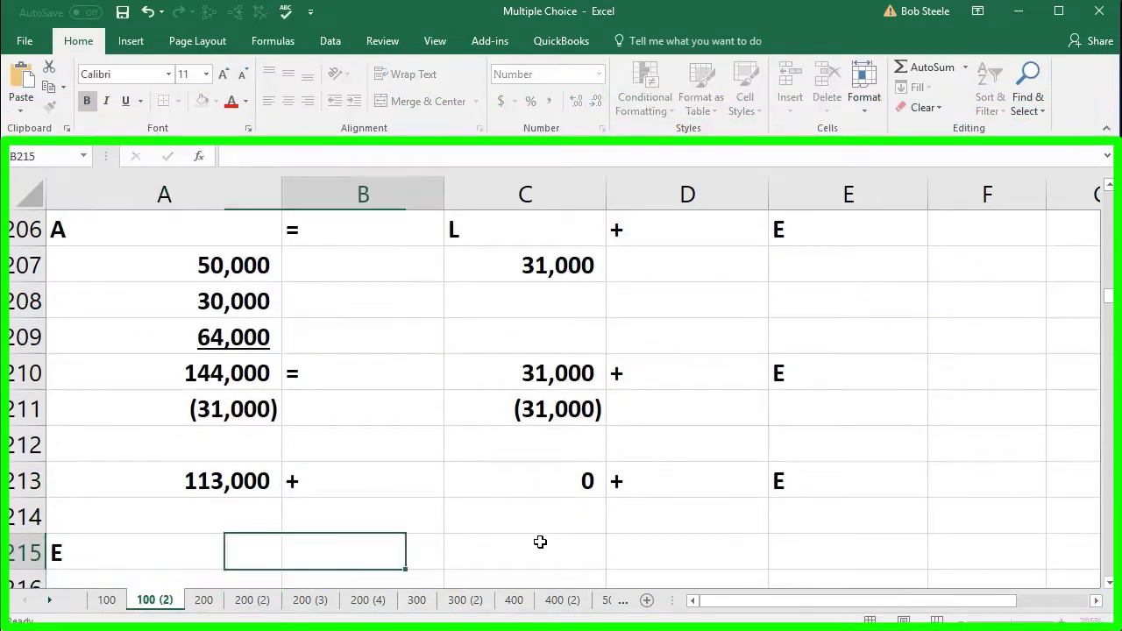
type("=")
key("Return")
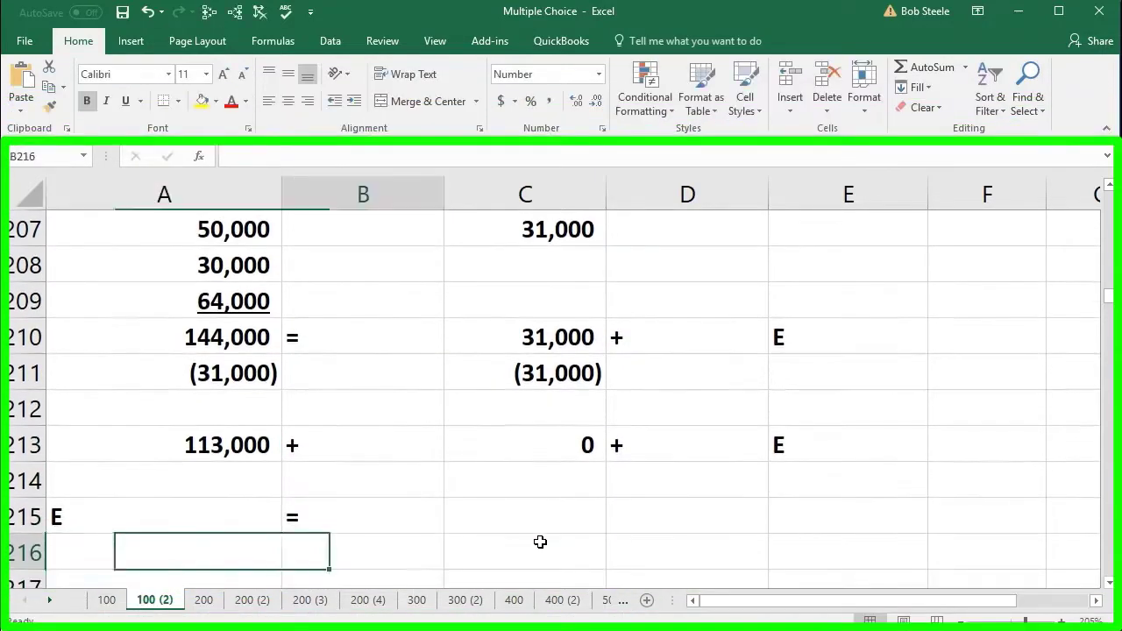
key("Up")
key("Right")
type("113,0")
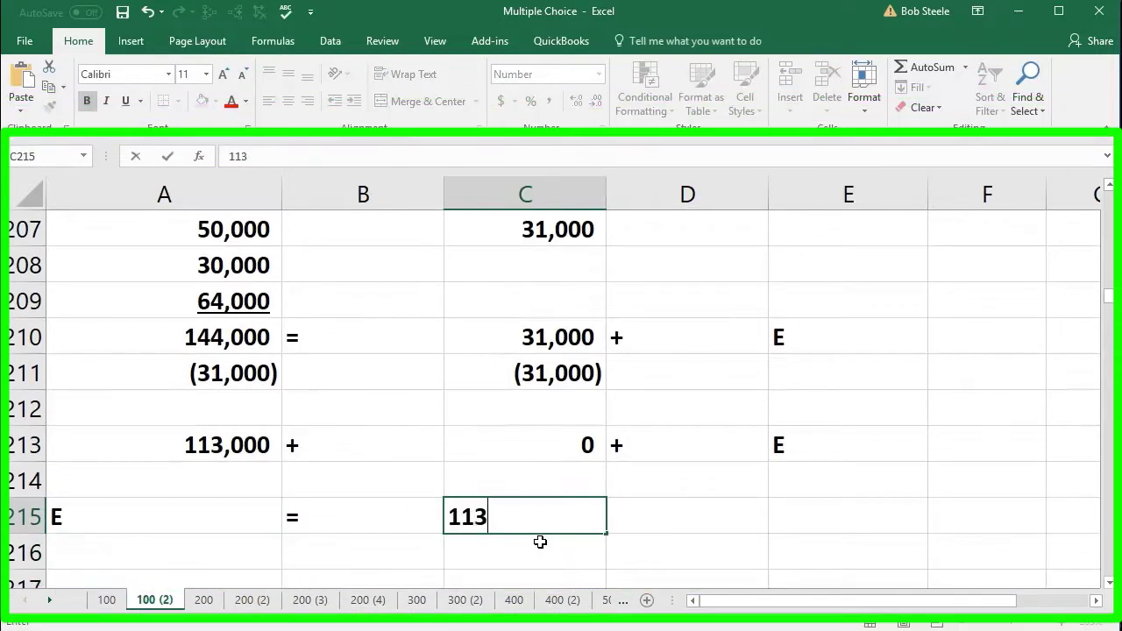
type("000")
key("Return")
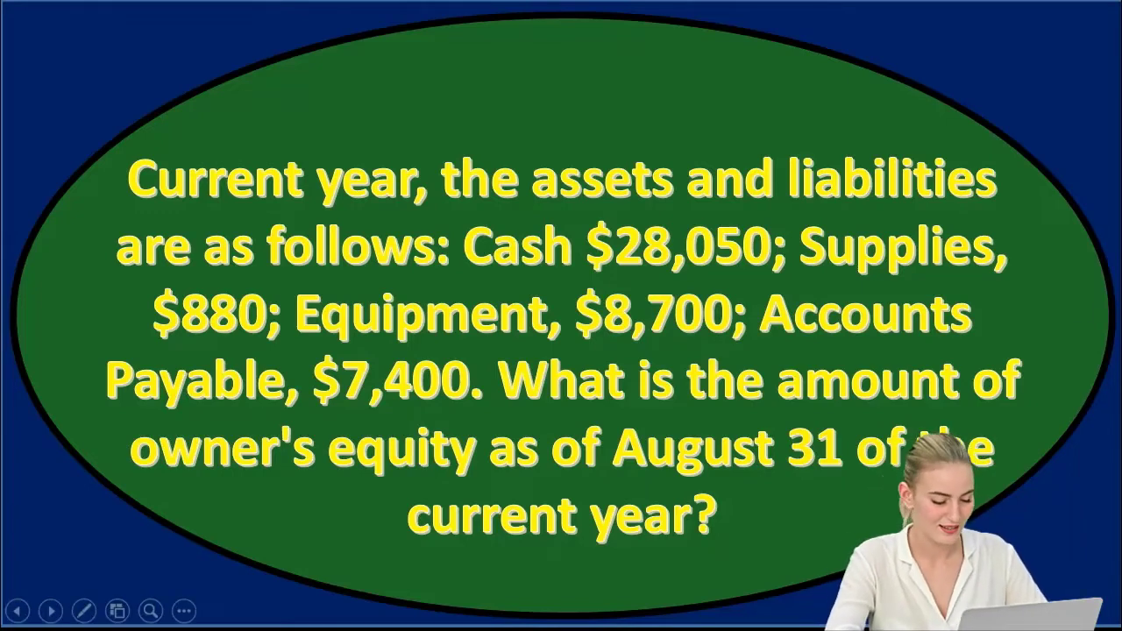
left_click(773, 243)
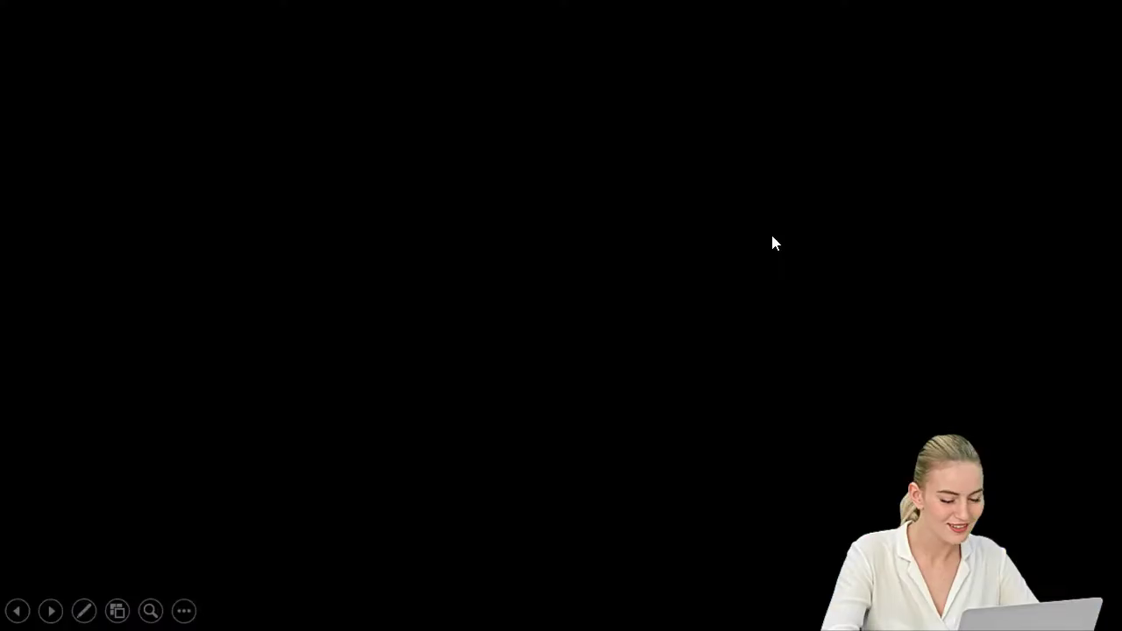
left_click(773, 243)
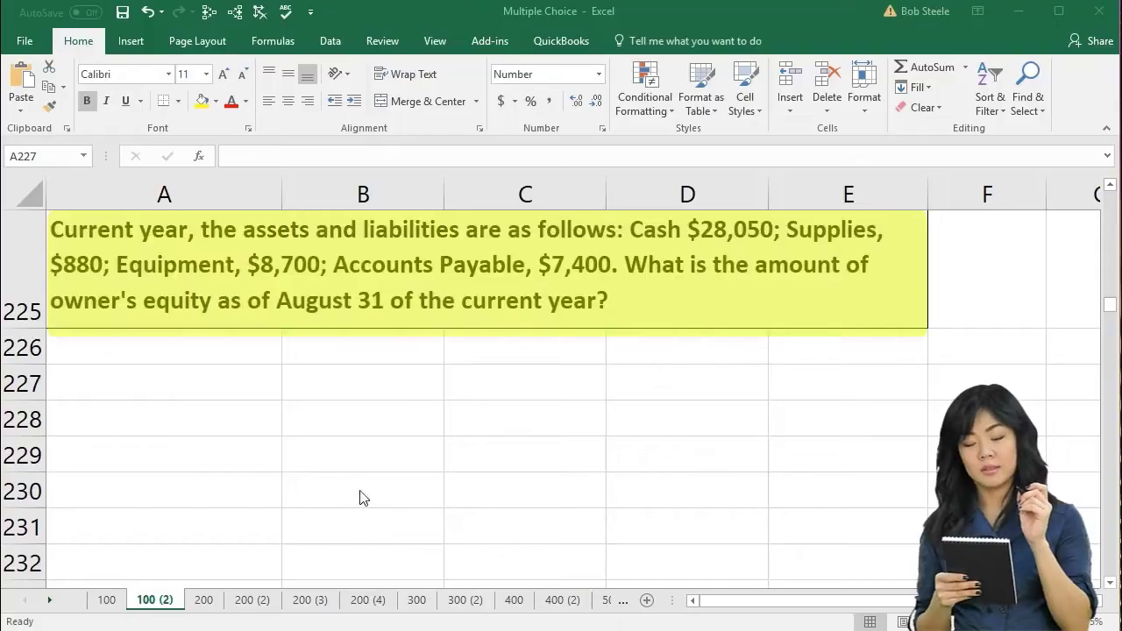
- Enter the headings A, =, L, + and E across A227:E227
left_click(164, 380)
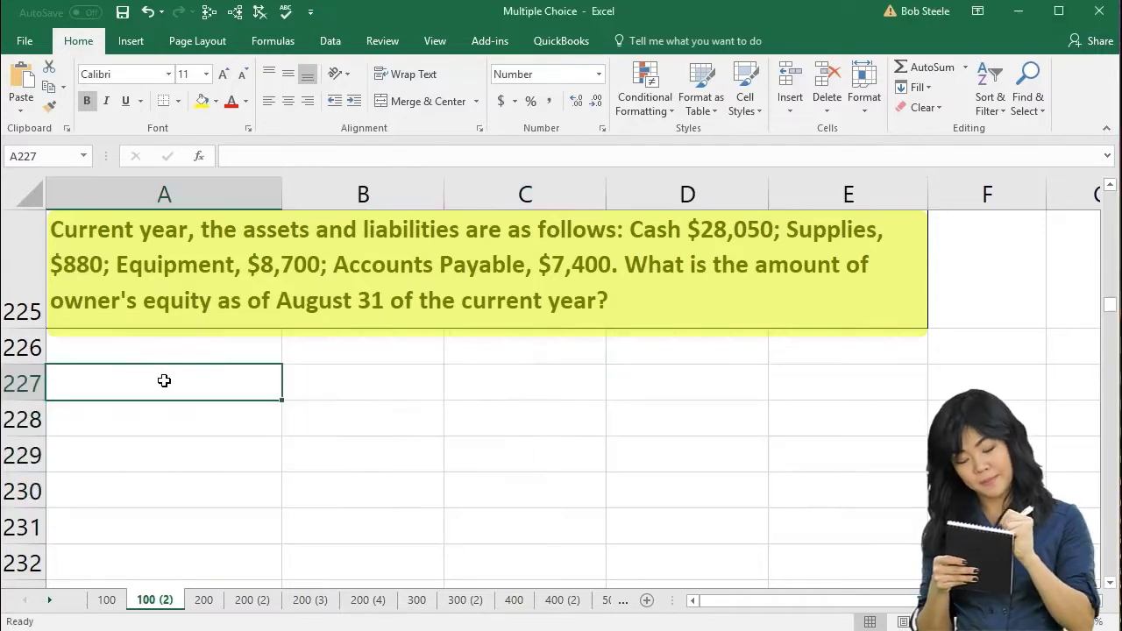
type("A")
key("Tab")
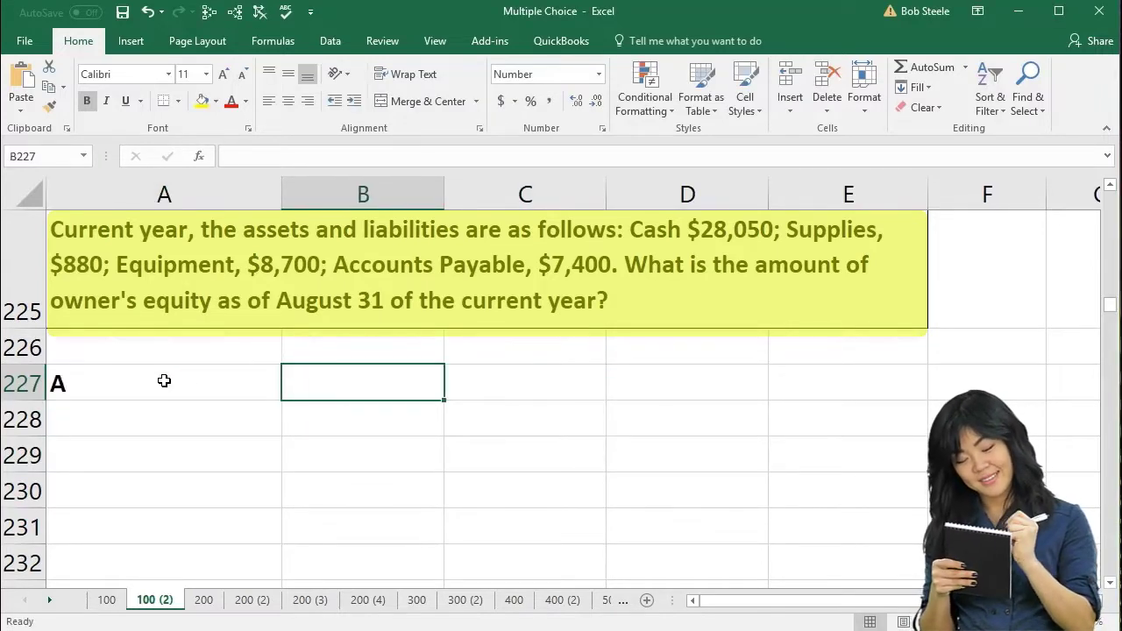
type("=")
key("Return")
key("Right")
key("Up")
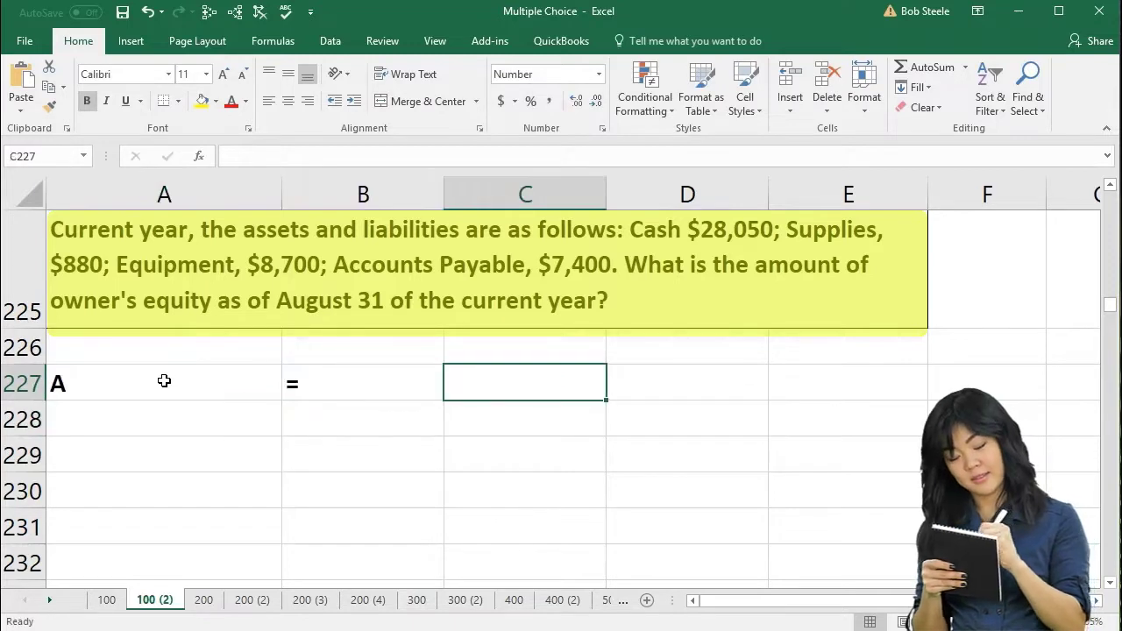
type("L")
key("Return")
key("Right")
key("Up")
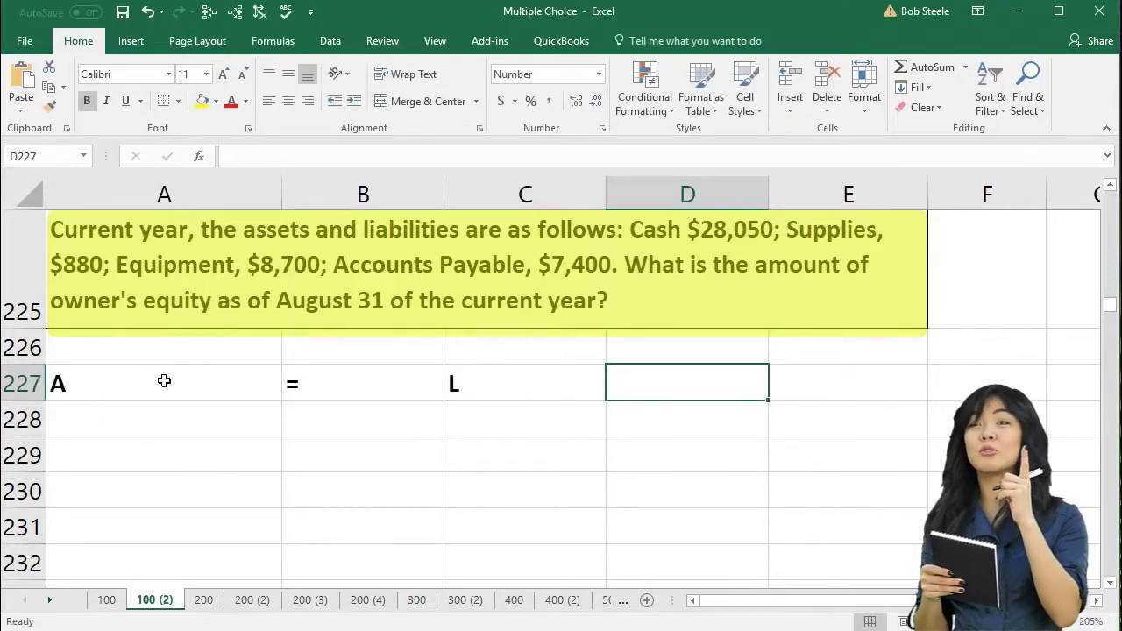
type("+")
key("Tab")
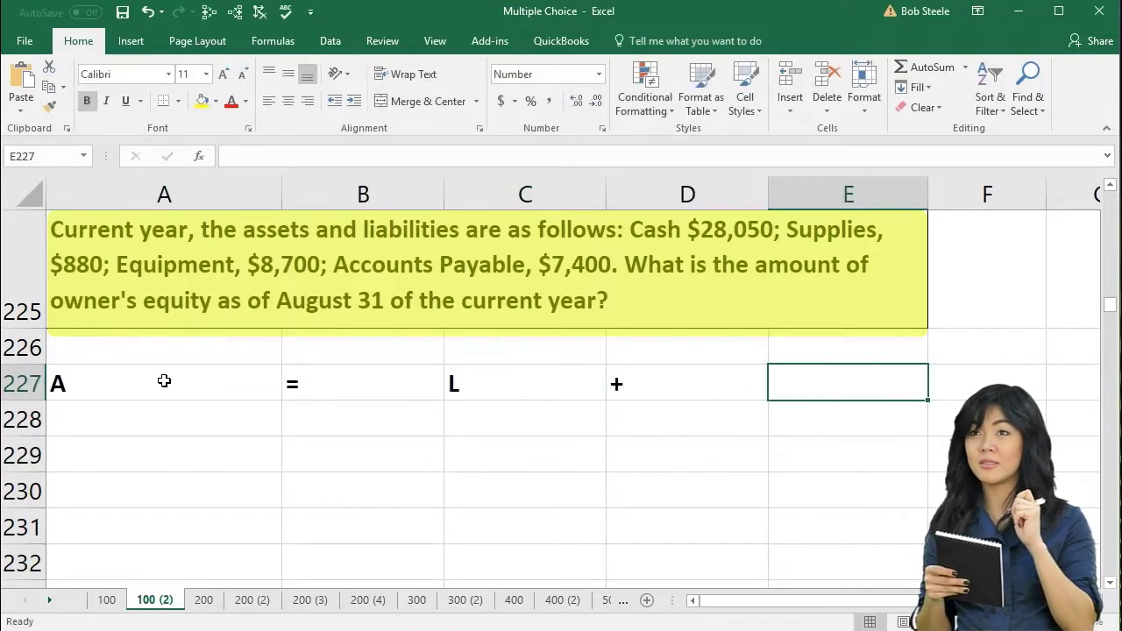
type("E")
key("Return")
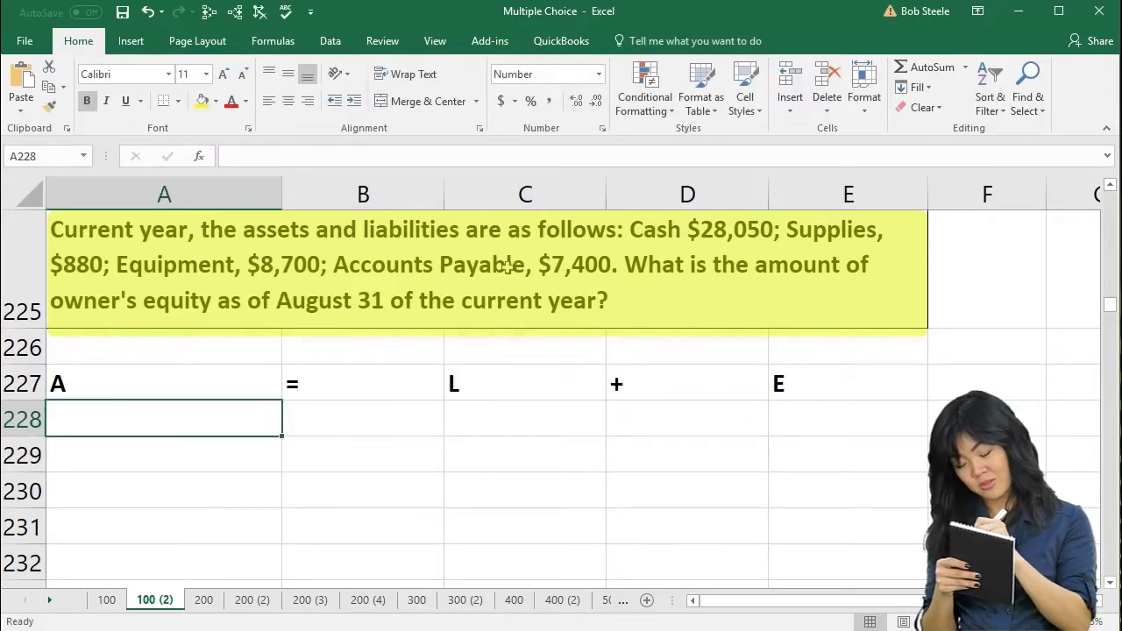
- List the assets 28,050, 880 and 8,700 in A228:A230
type("28")
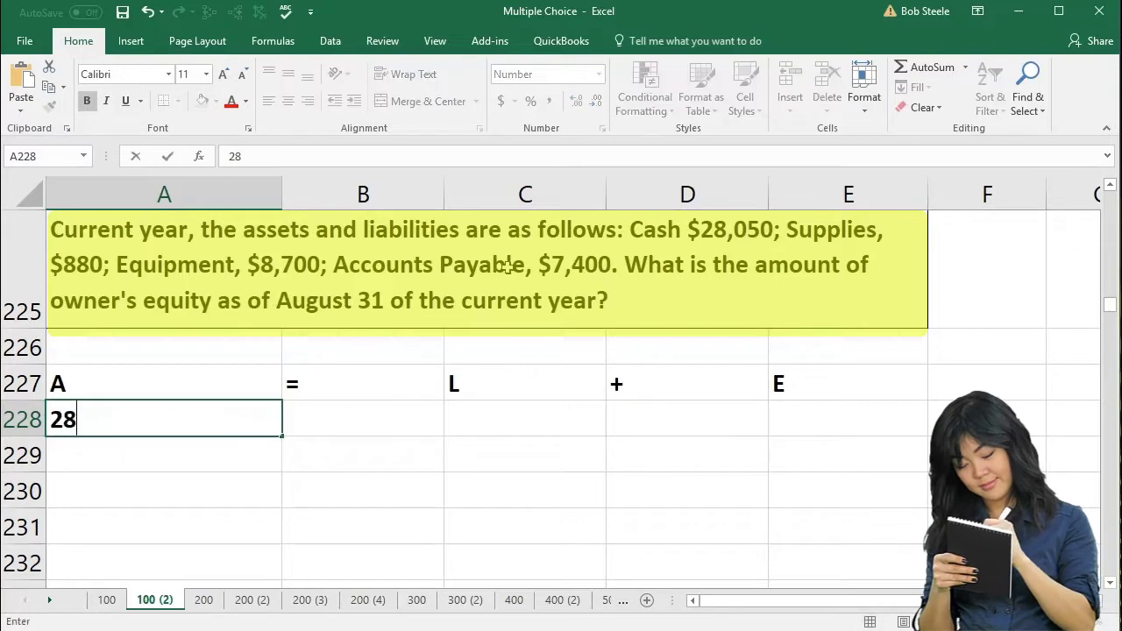
type(",050")
key("Return")
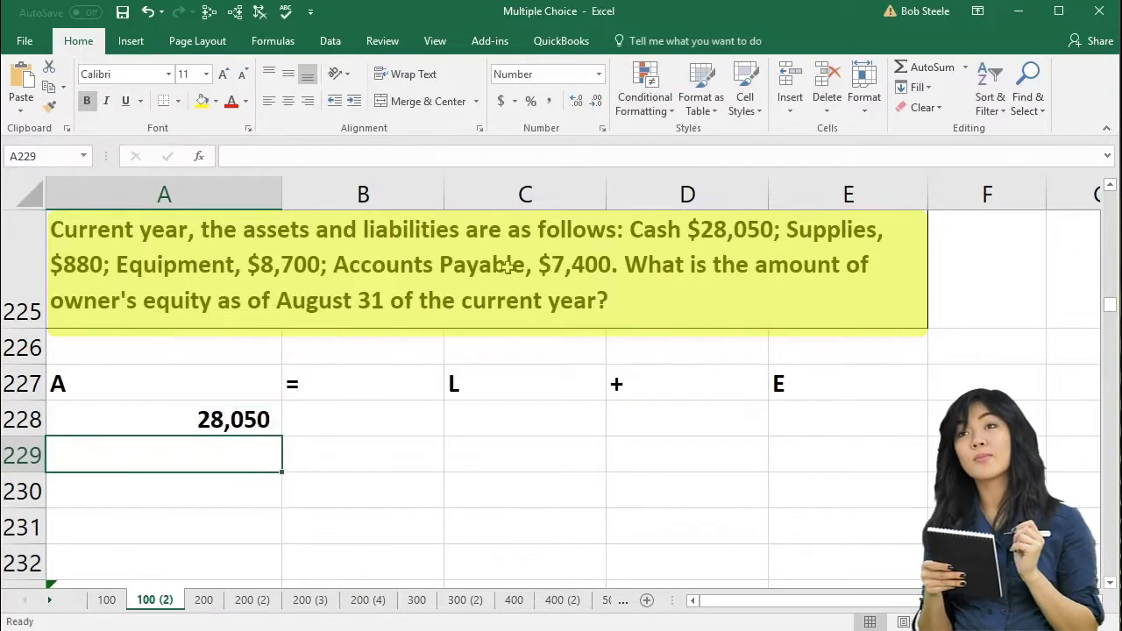
type("880")
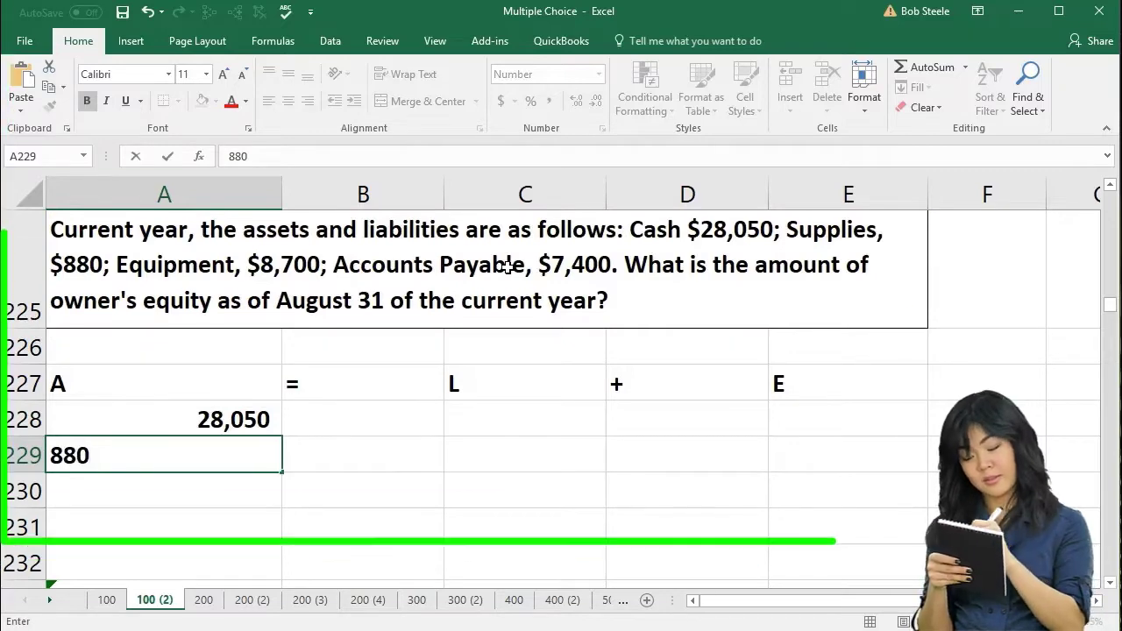
key("Return")
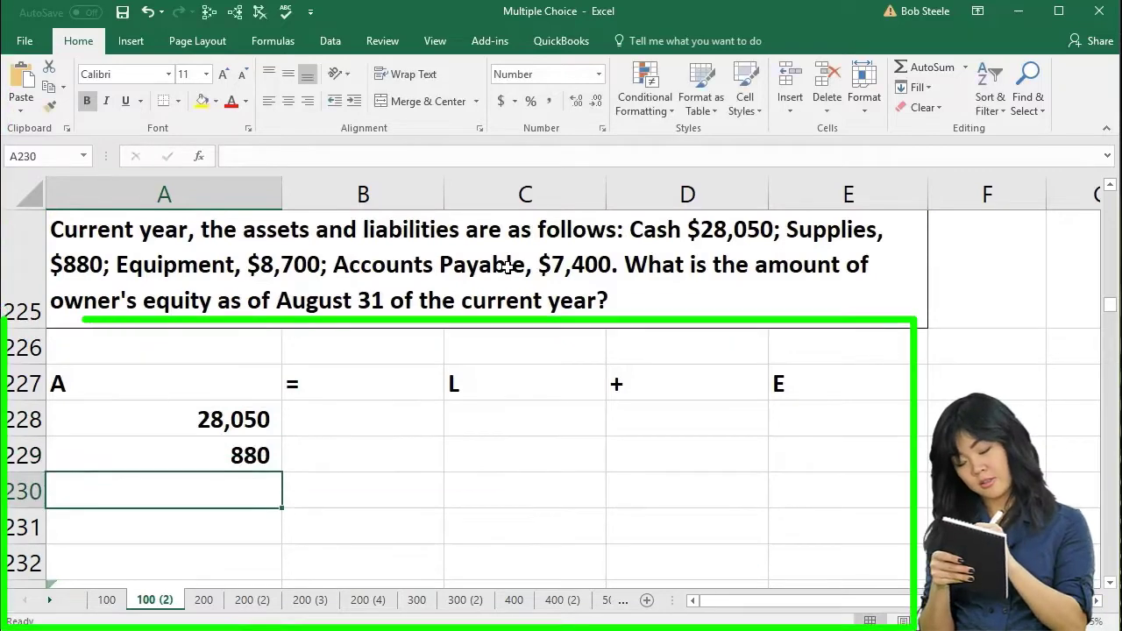
type("8,70")
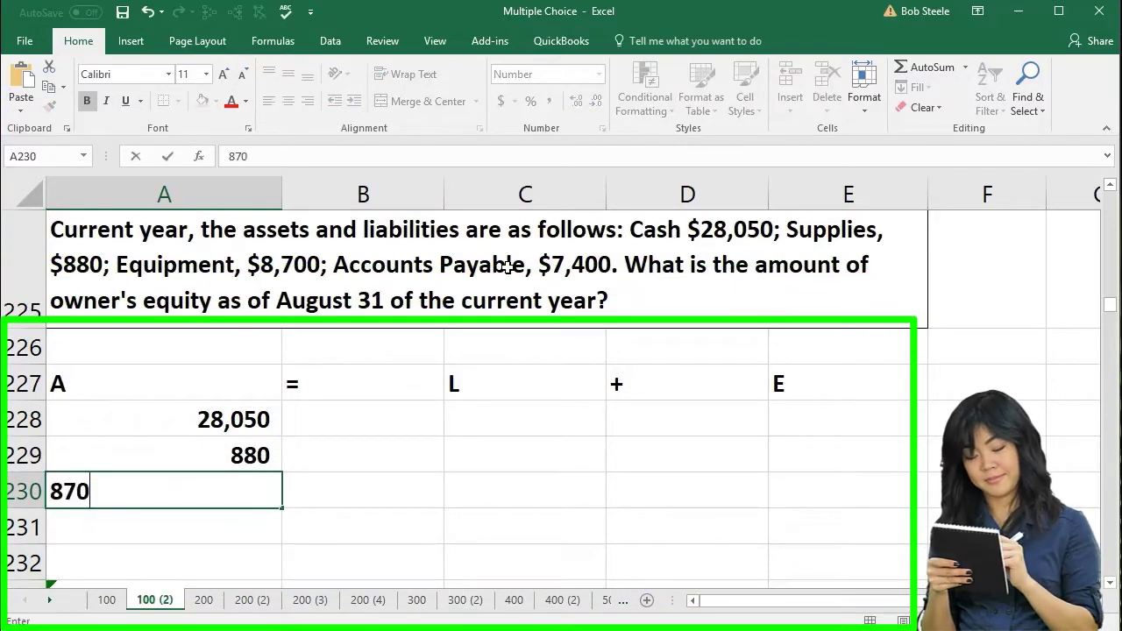
type("0")
key("Return")
- Enter the 7,400 accounts payable in C228 under liabilities
key("Right")
key("Right")
key("Up")
key("Up")
key("Up")
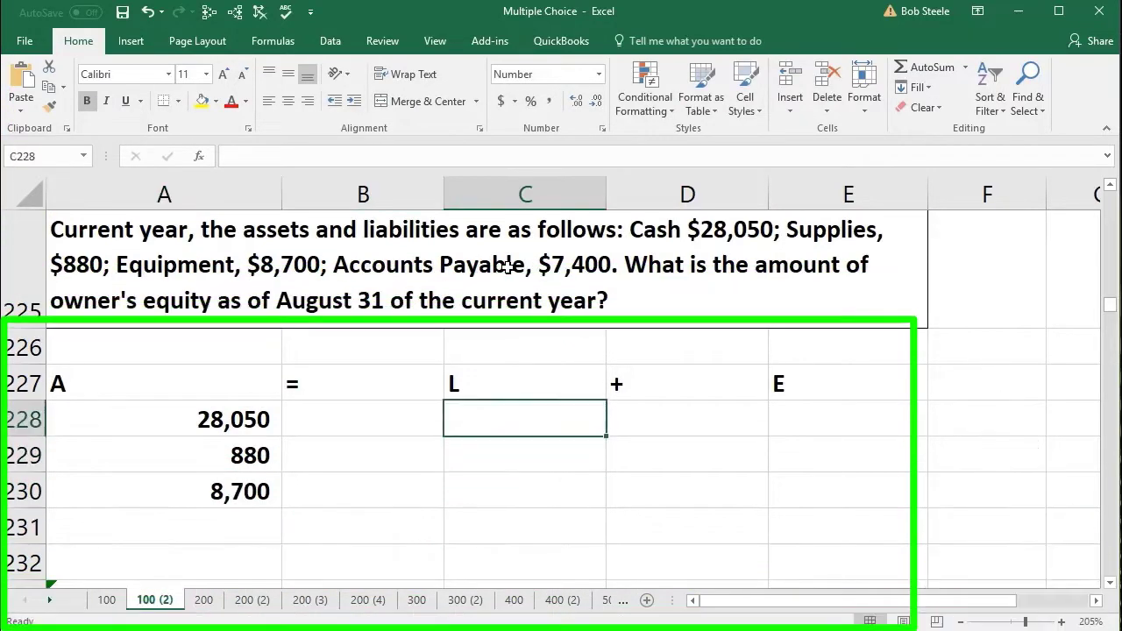
type("7400")
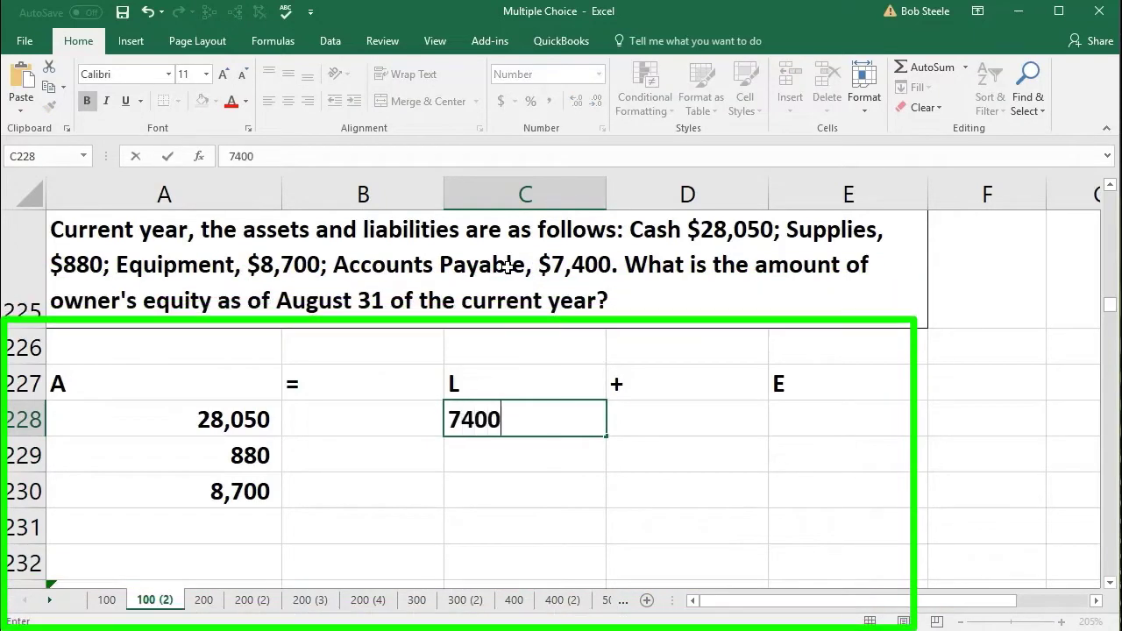
key("Return")
key("Down")
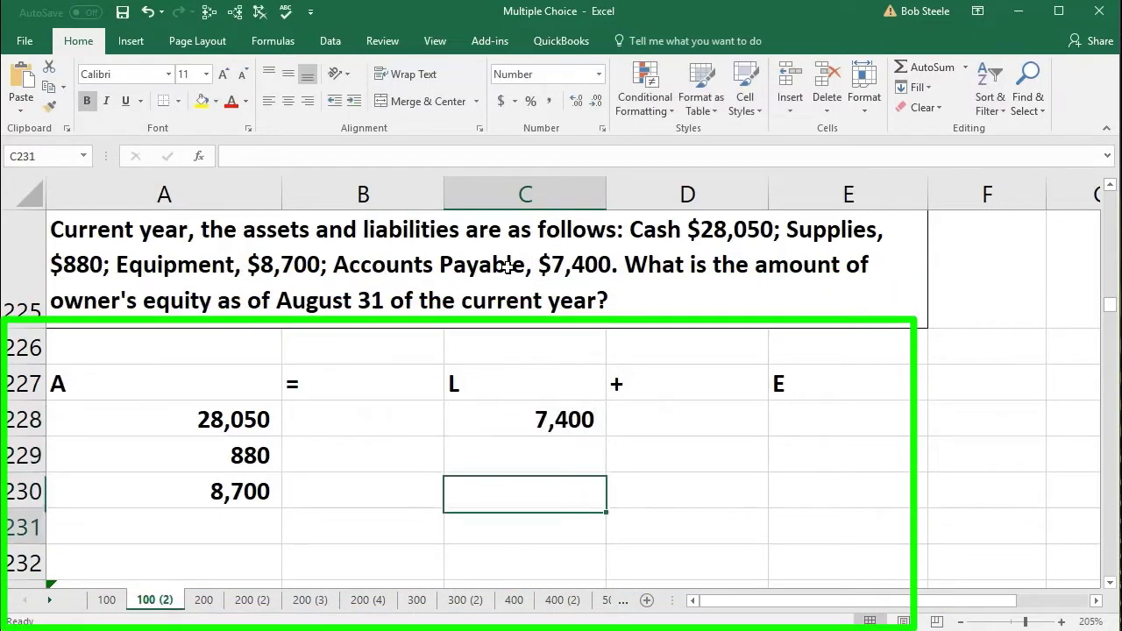
key("Down")
key("Left")
key("Left")
- Total the three assets in A231 with =SUM(A228:A230) to get 37,630, then select 8,700 for underlining
type("=sum(")
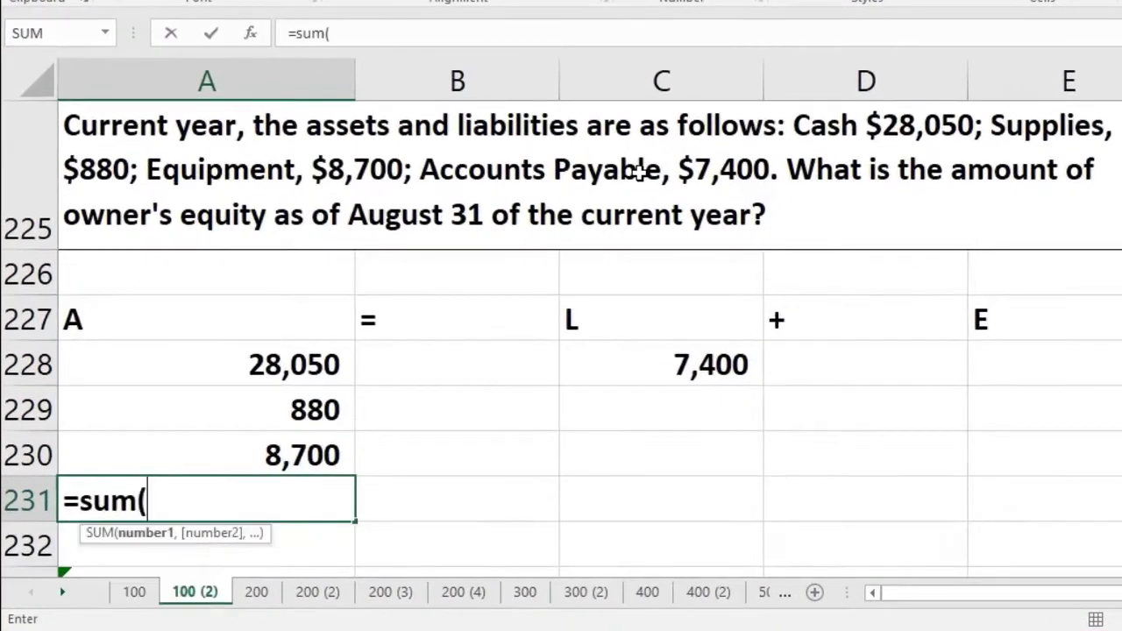
key("Up")
key("Up")
key("Up")
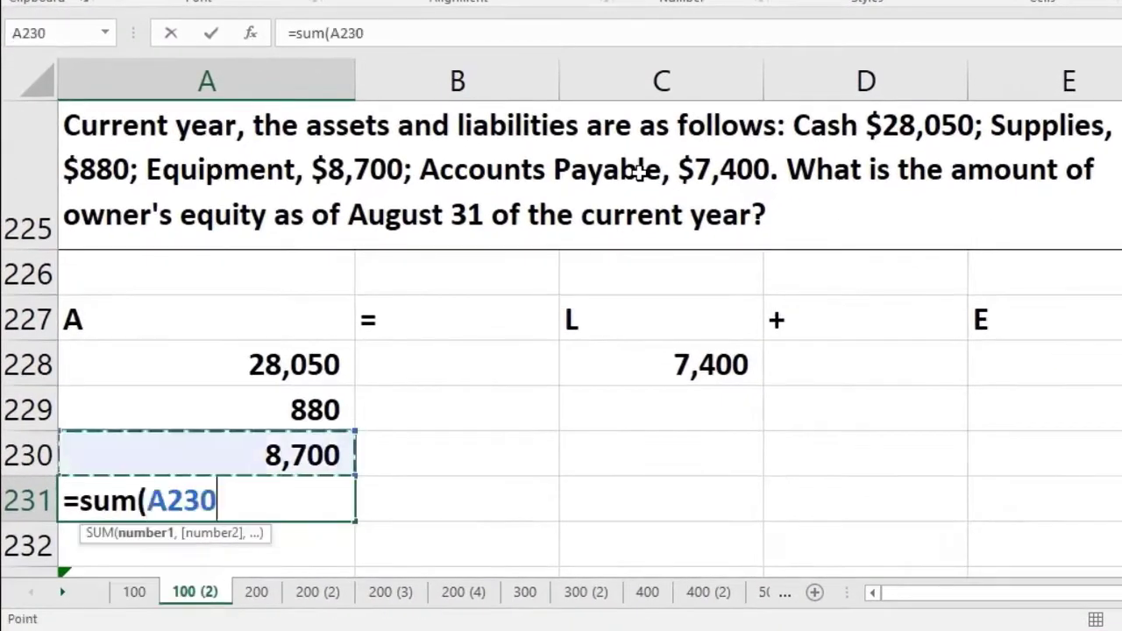
key("shift+Down")
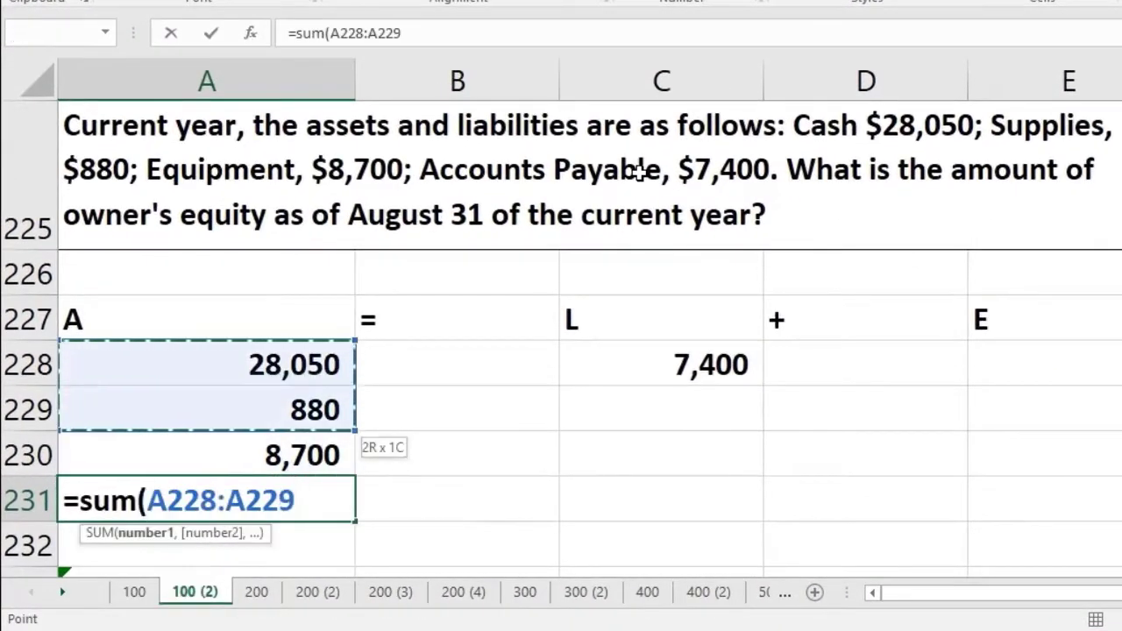
key("shift+Down")
key("ctrl+Return")
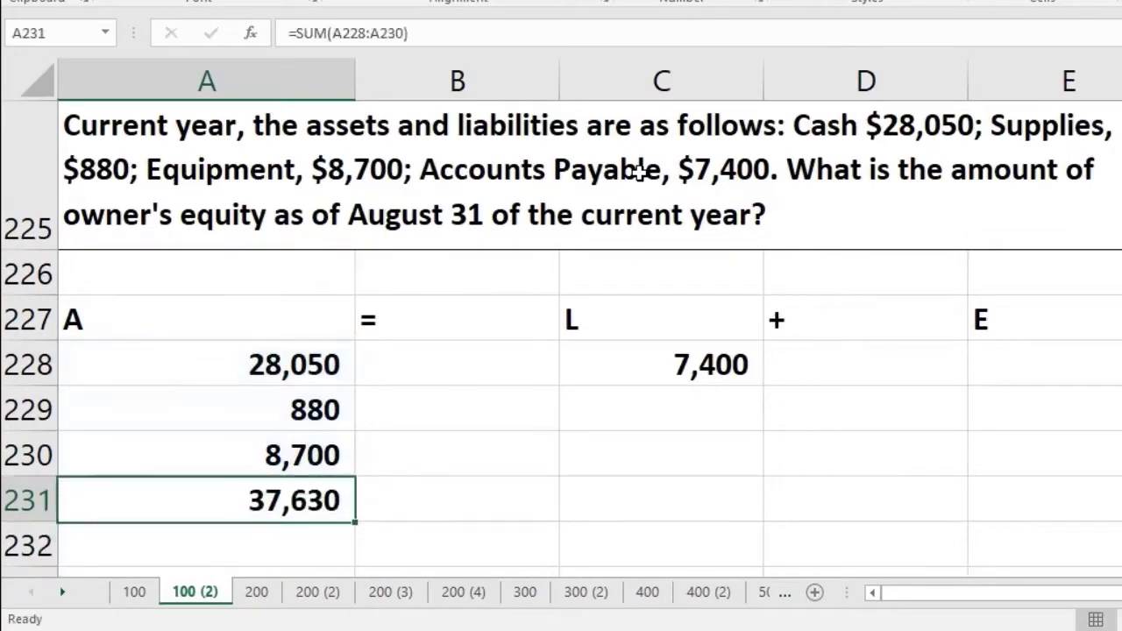
key("Up")
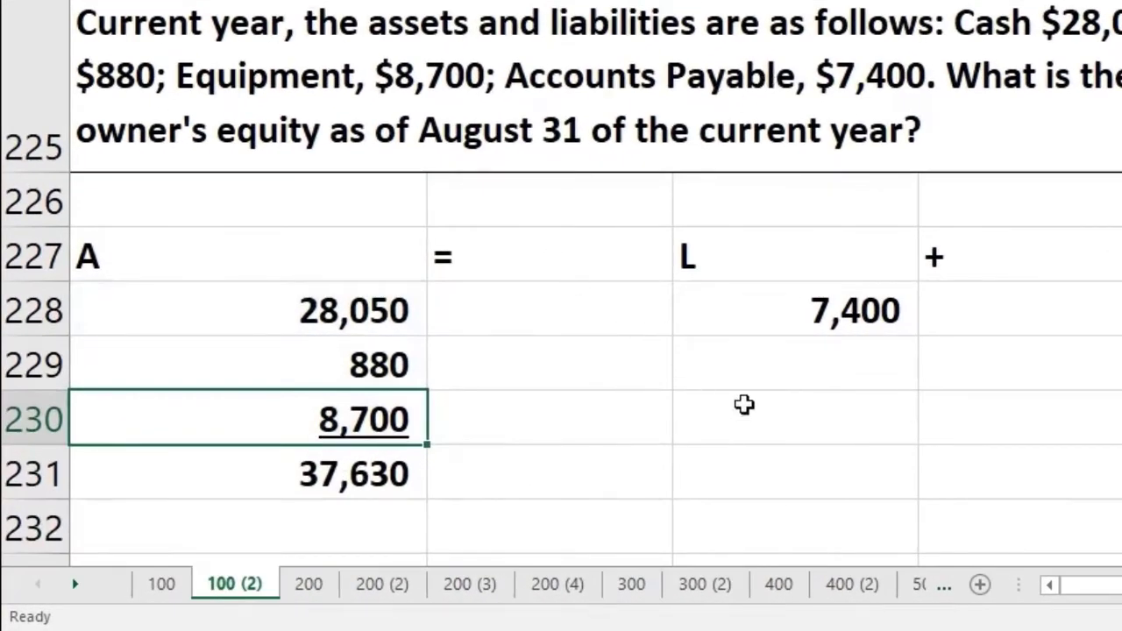
- Complete row 231 as = 7,400 + E, with C231 linked to the liabilities cell
left_click(648, 406)
left_click(631, 461)
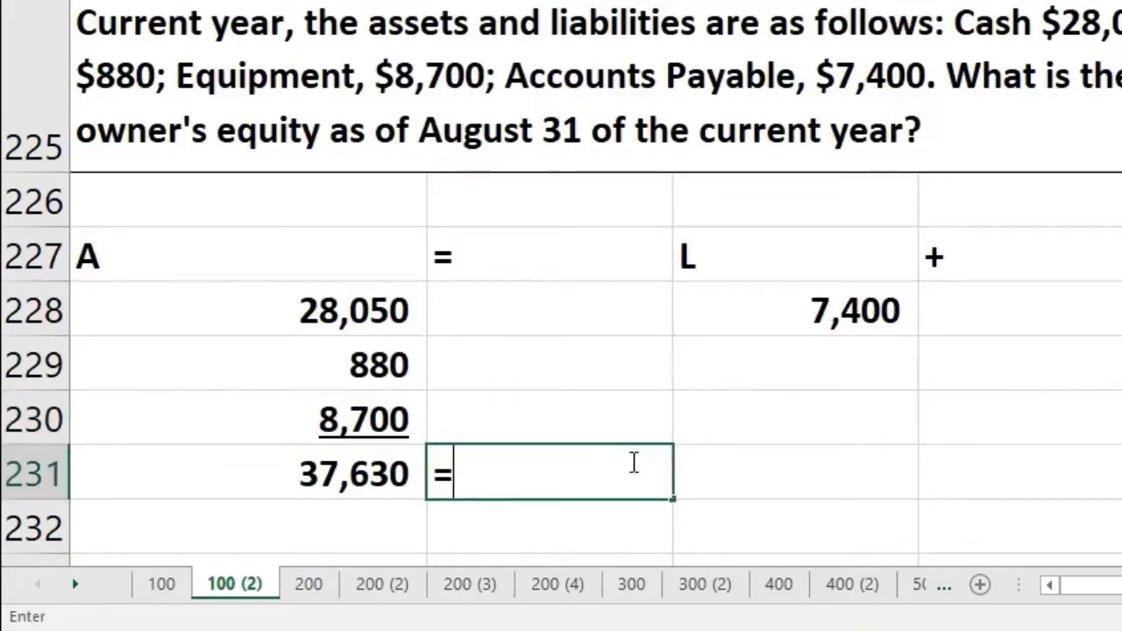
key("Tab")
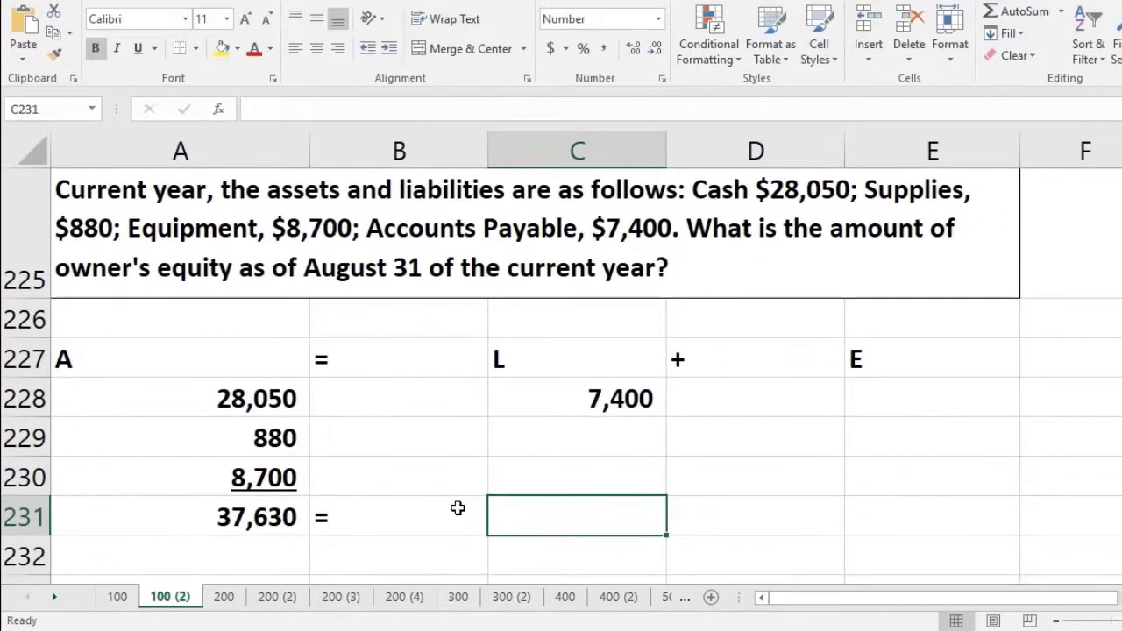
type("+")
key("Up")
key("Up")
key("Up")
key("Tab")
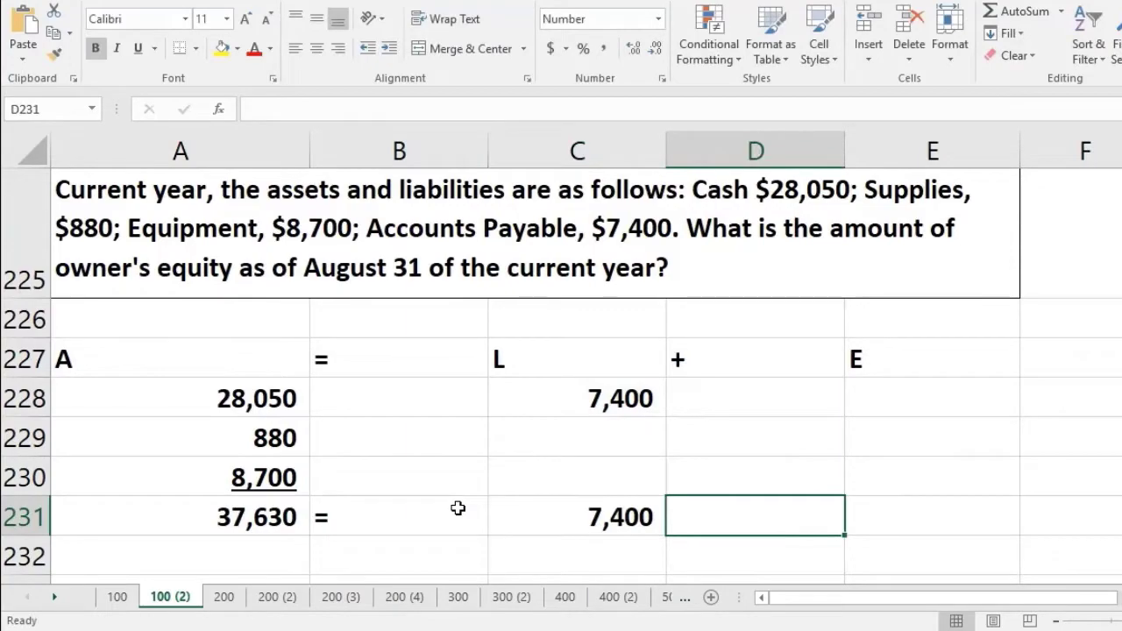
type("+")
key("Tab")
type("E")
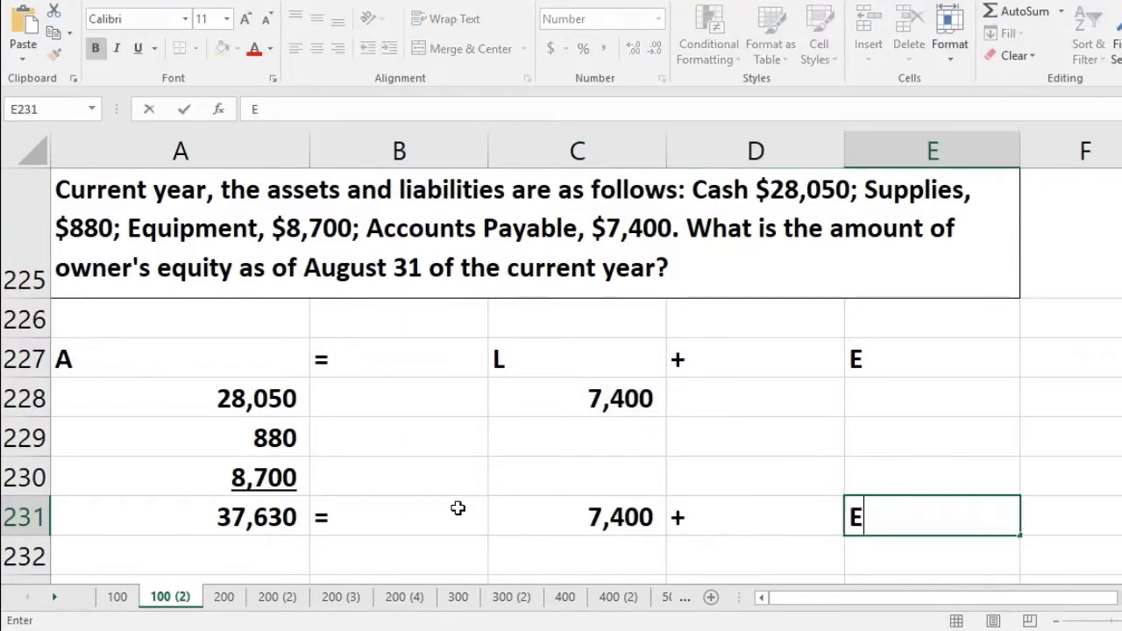
key("Return")
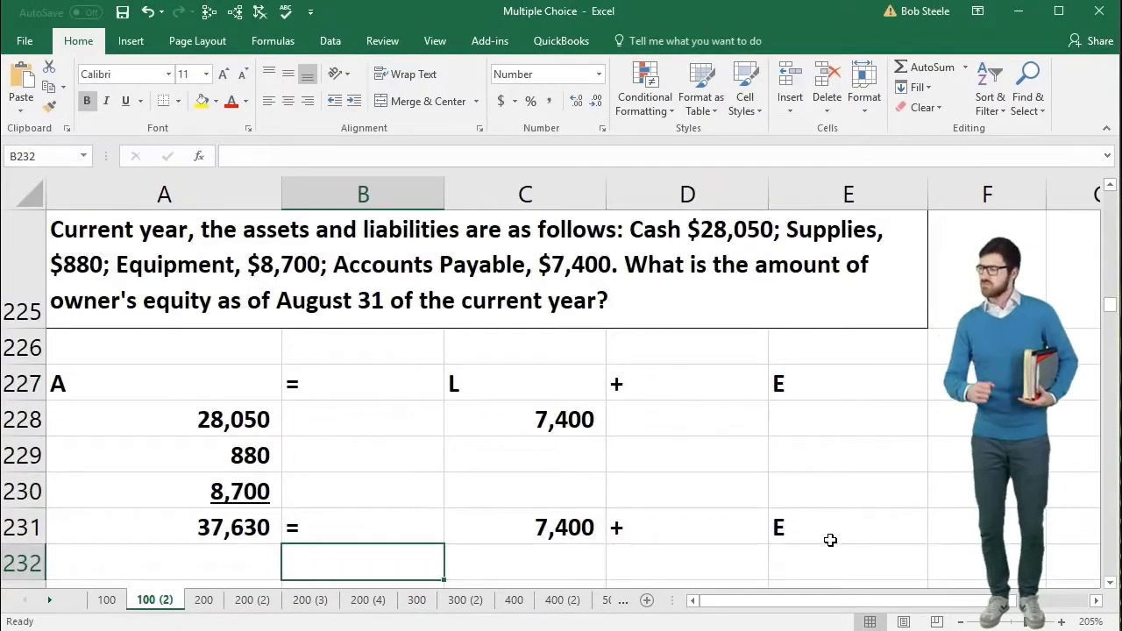
- Enter -7400 under both the liabilities (C233) and the assets (A233)
left_click(830, 539)
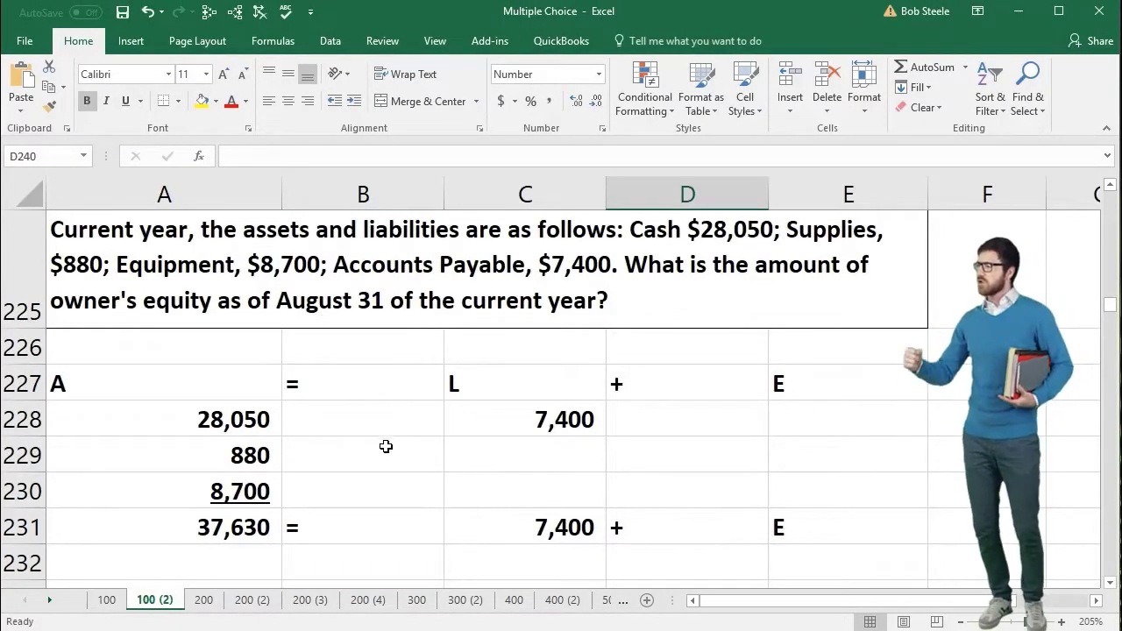
scroll(383, 453, "down", 1)
scroll(383, 453, "up", 1)
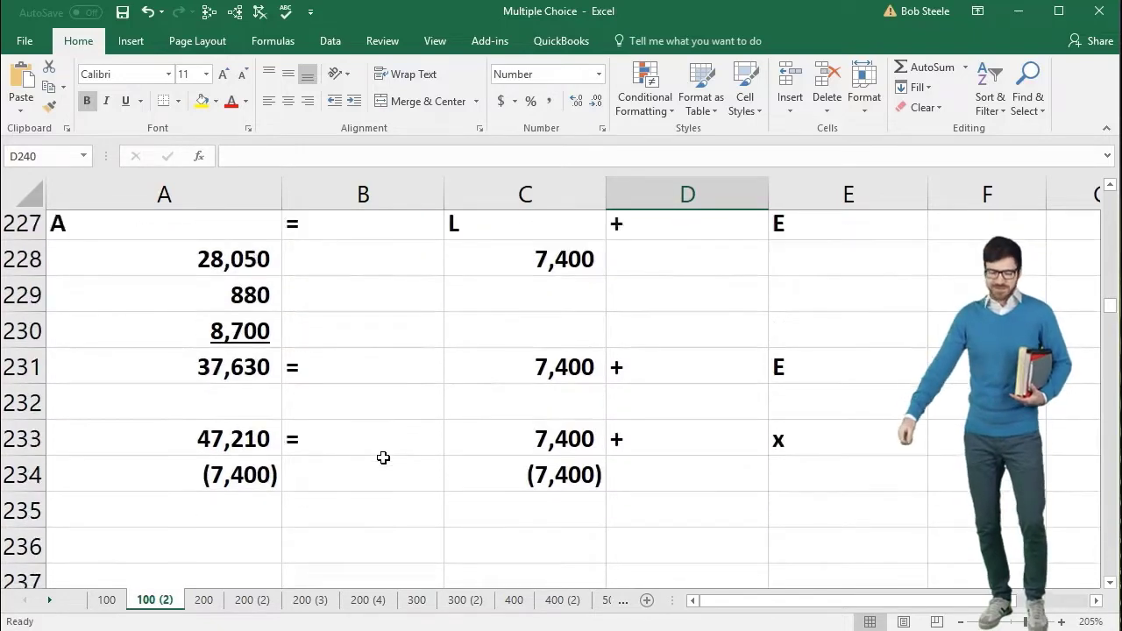
scroll(158, 491, "down", 1)
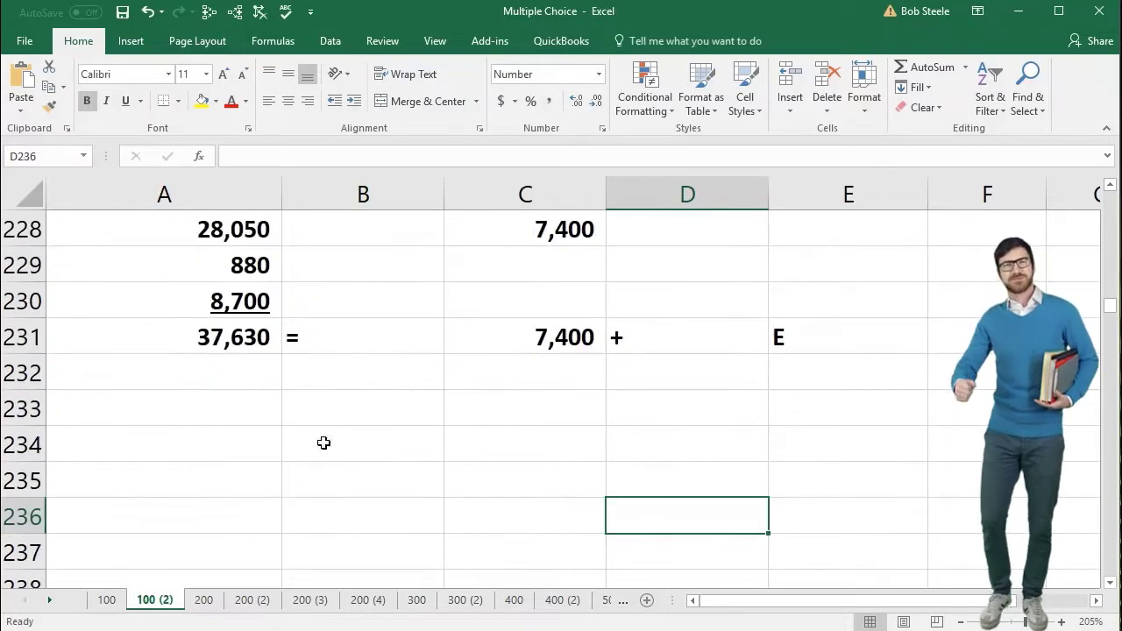
left_click(572, 372)
key("Down")
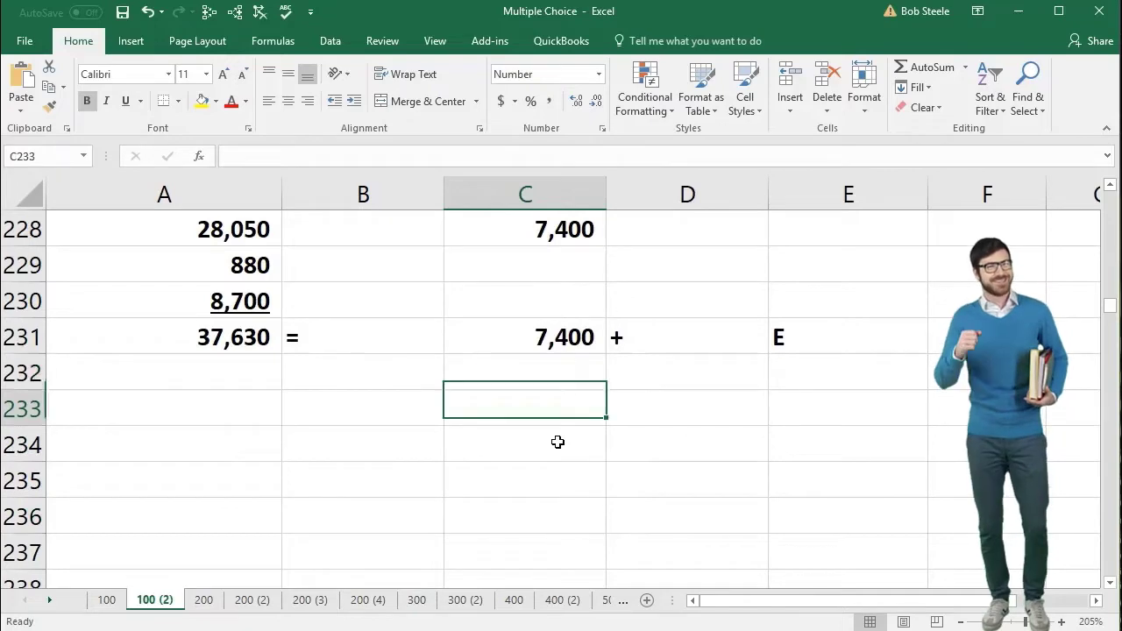
type("-7400")
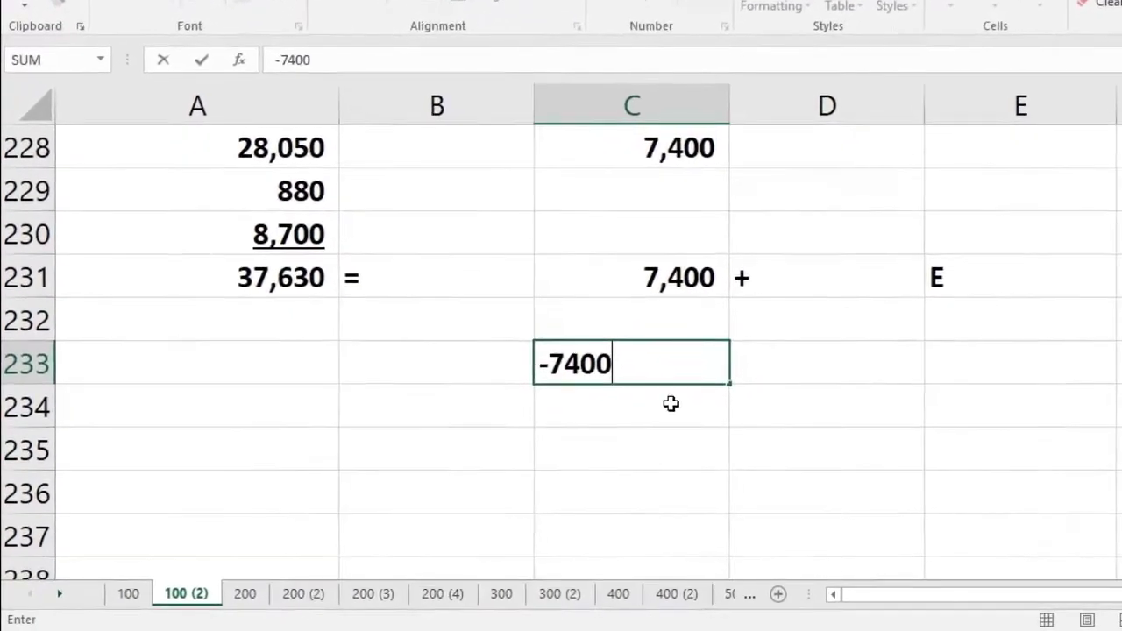
key("Return")
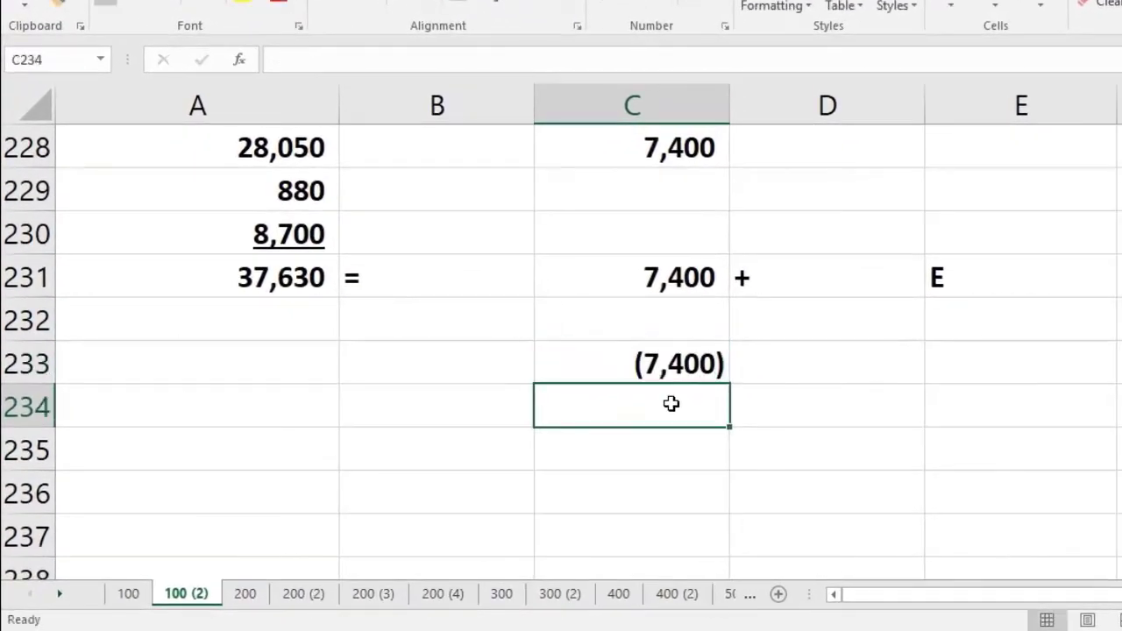
key("Left")
key("Left")
key("Up")
type("-")
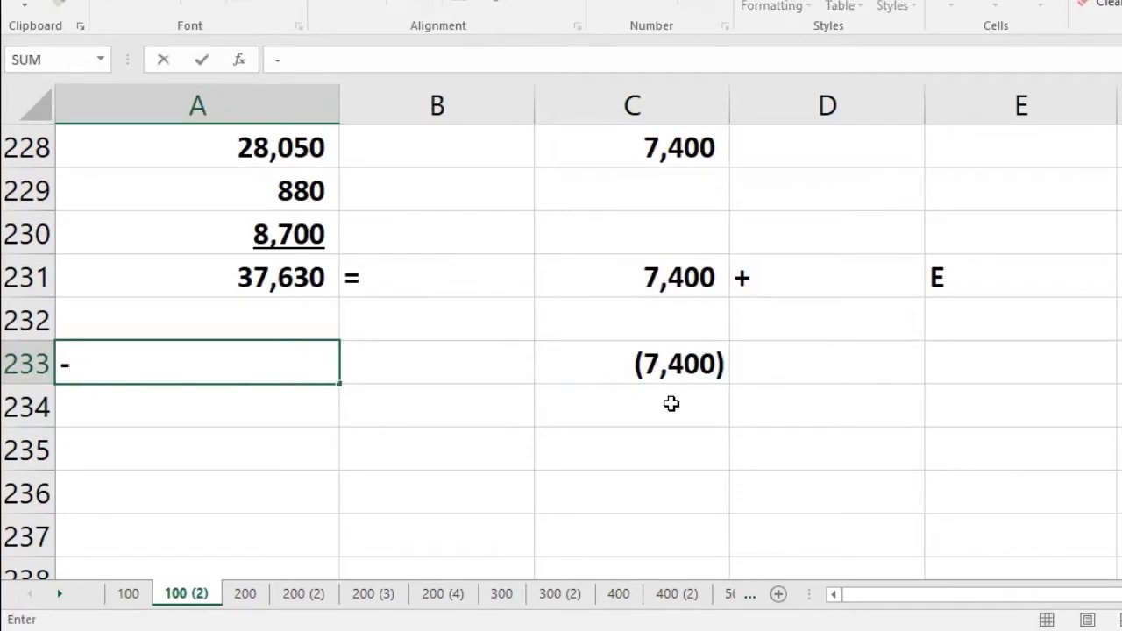
type("7400")
key("Return")
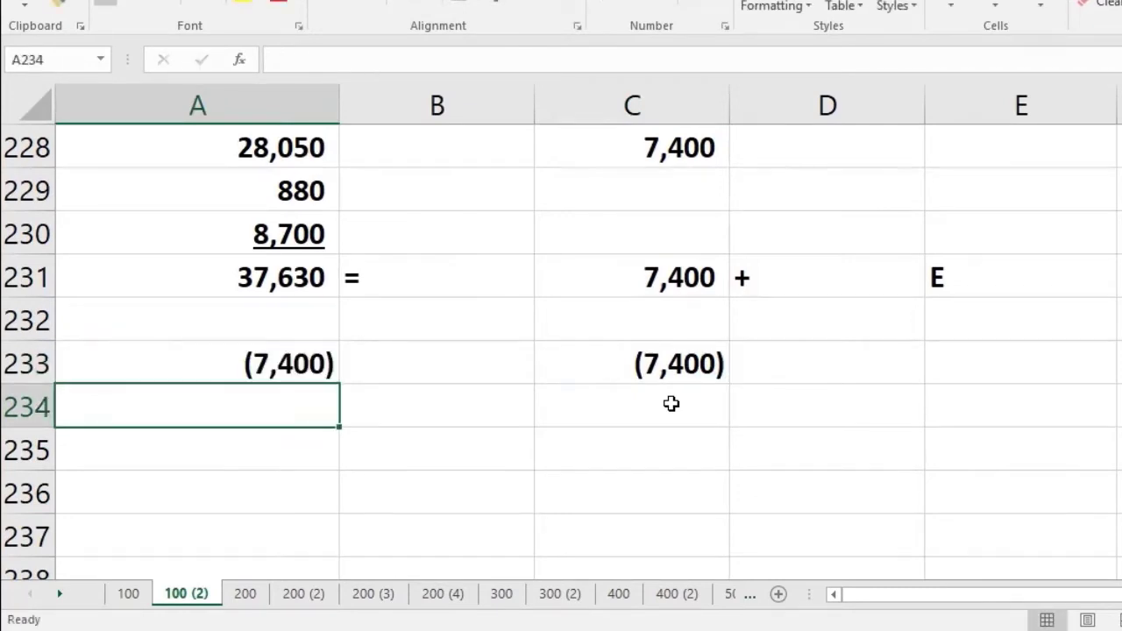
- Sum the adjusted assets in A235 to get 30,230
key("Down")
type("=sum(")
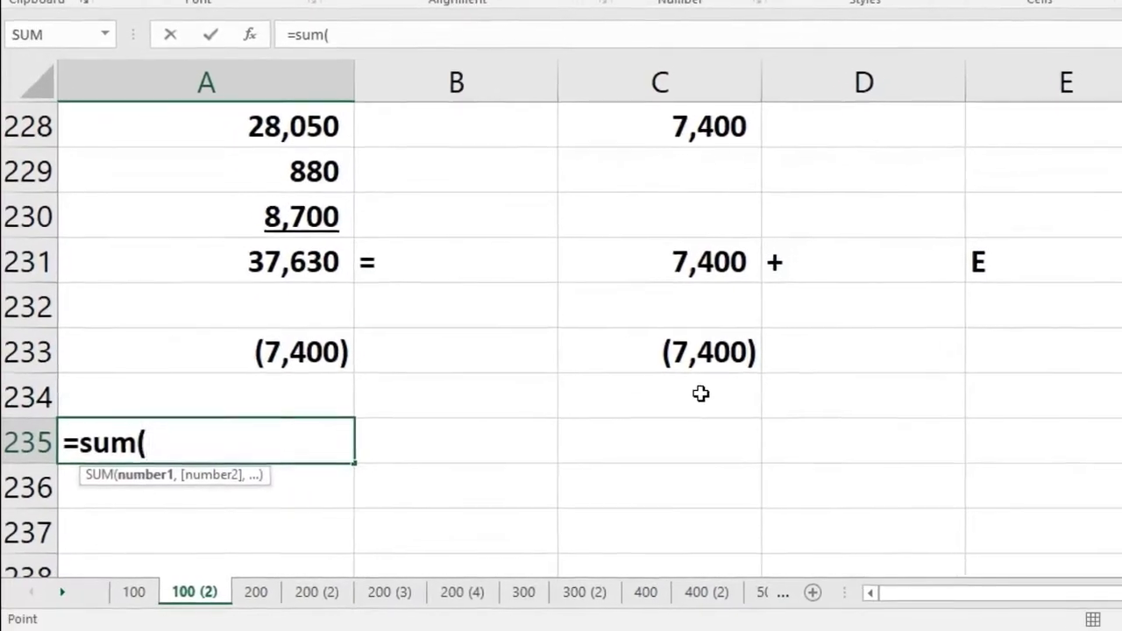
key("Up")
key("Up")
key("Up")
key("Up")
key("shift+Down")
key("shift+Down")
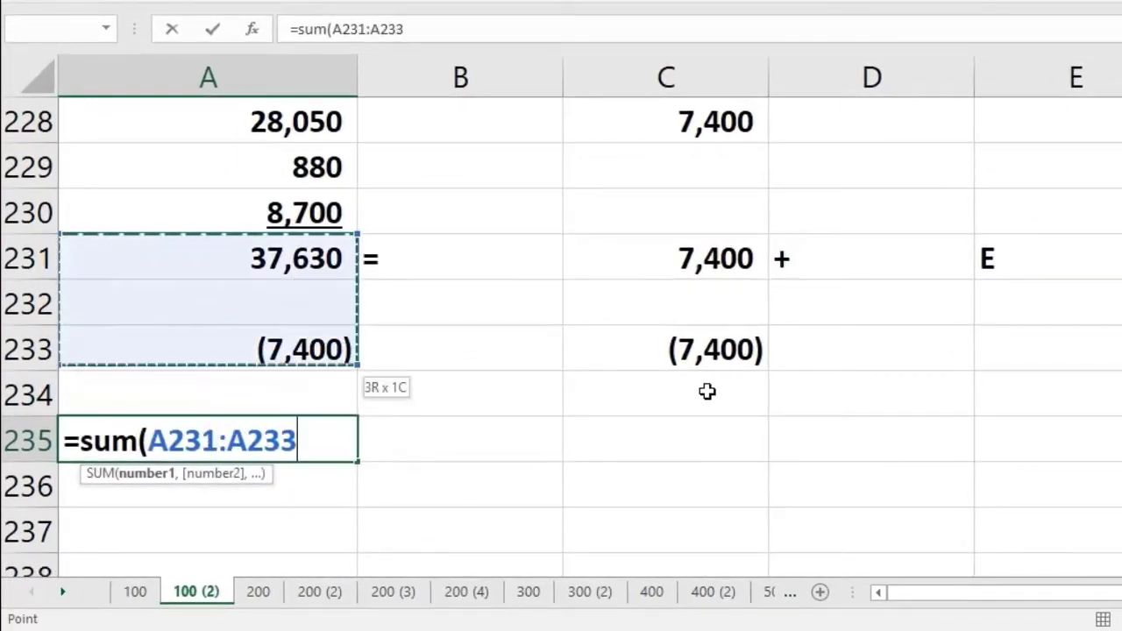
key("Return")
- Put the equals sign in B235
key("Right")
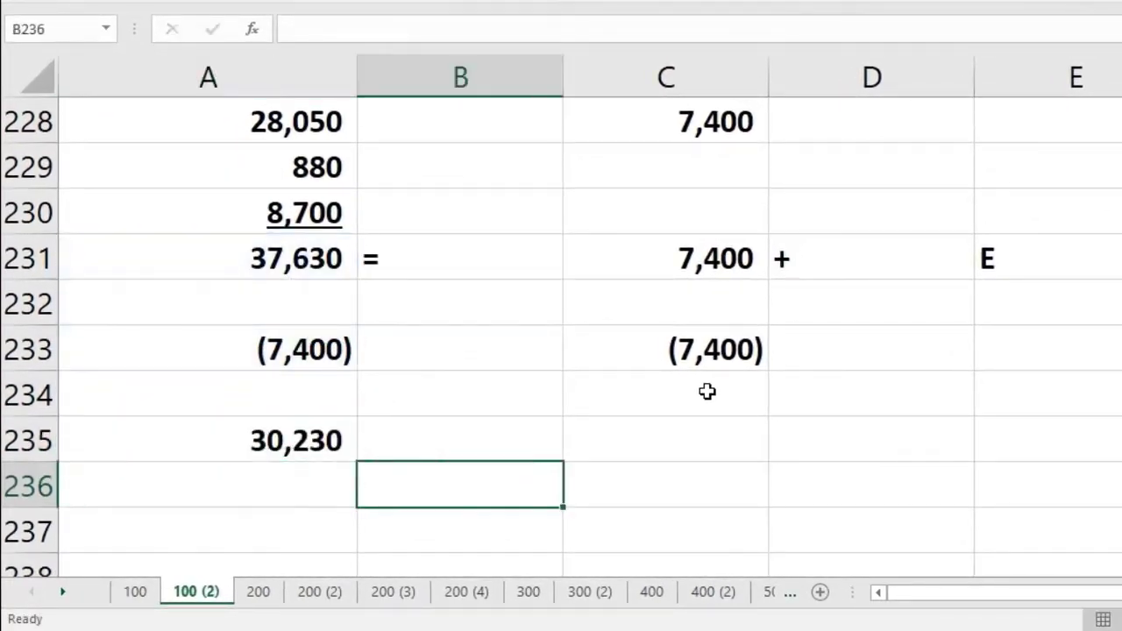
key("Up")
type("=")
key("Right")
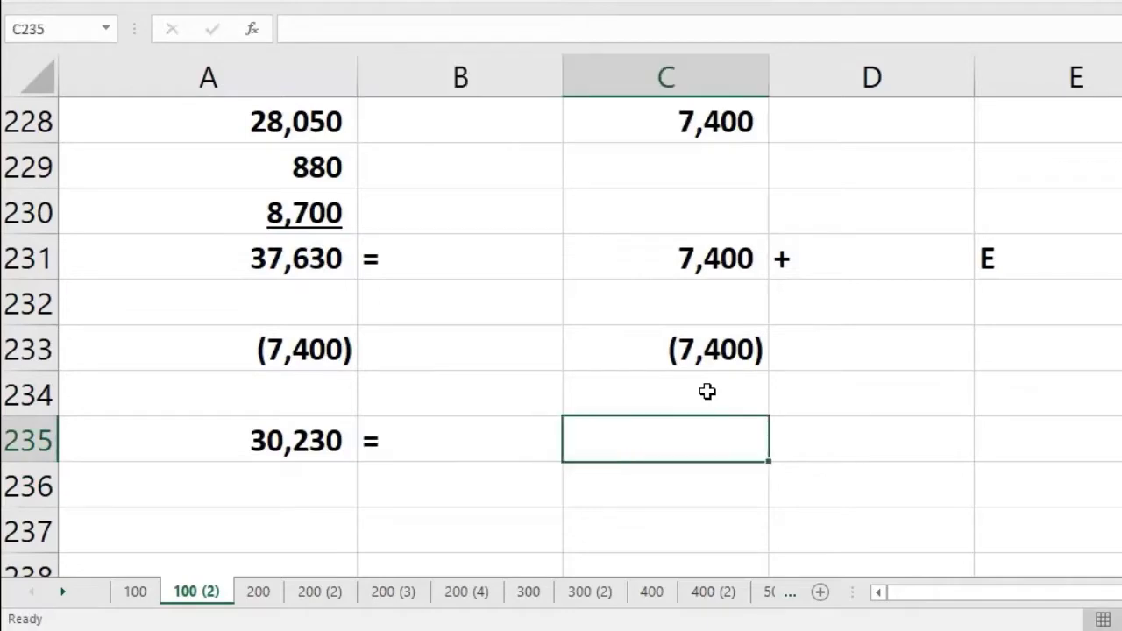
key("Right")
key("Left")
- Sum the liabilities in C235 to 0, then add + and E in D235 and E235
type("=sum(")
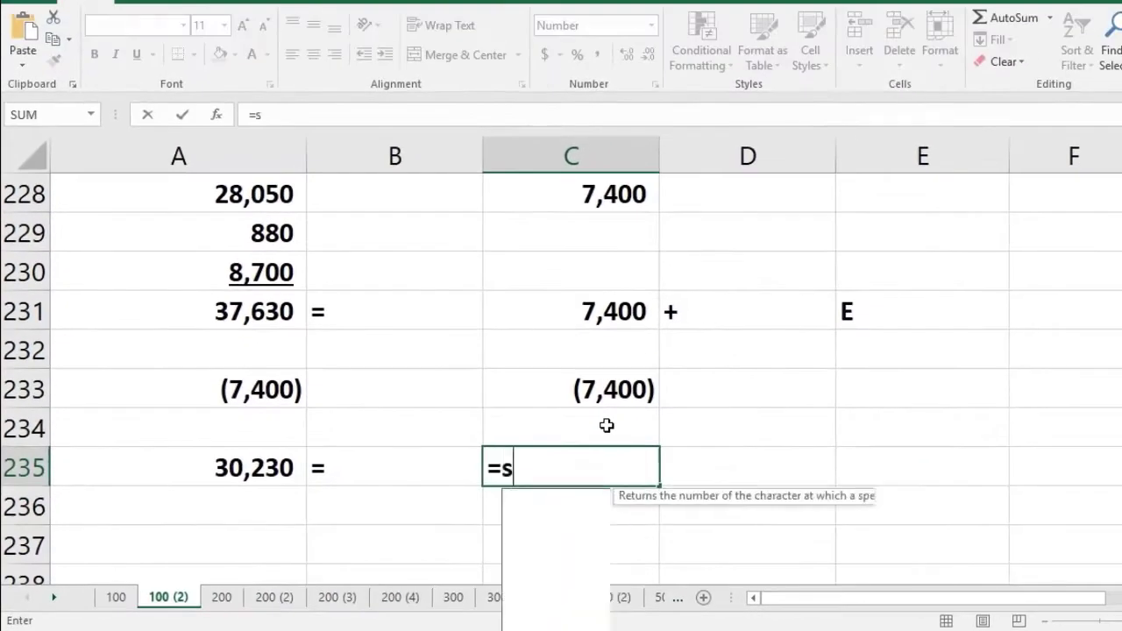
key("Up")
key("shift+Up")
key("shift+Up")
key("shift+Up")
key("Return")
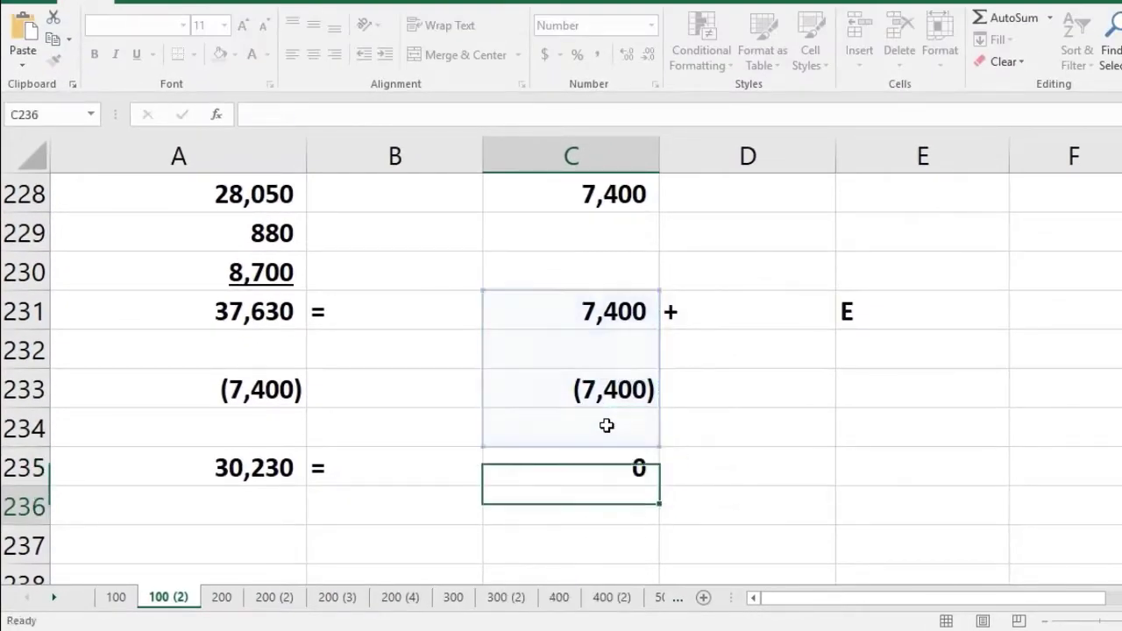
key("Right")
key("Up")
type("+")
key("Tab")
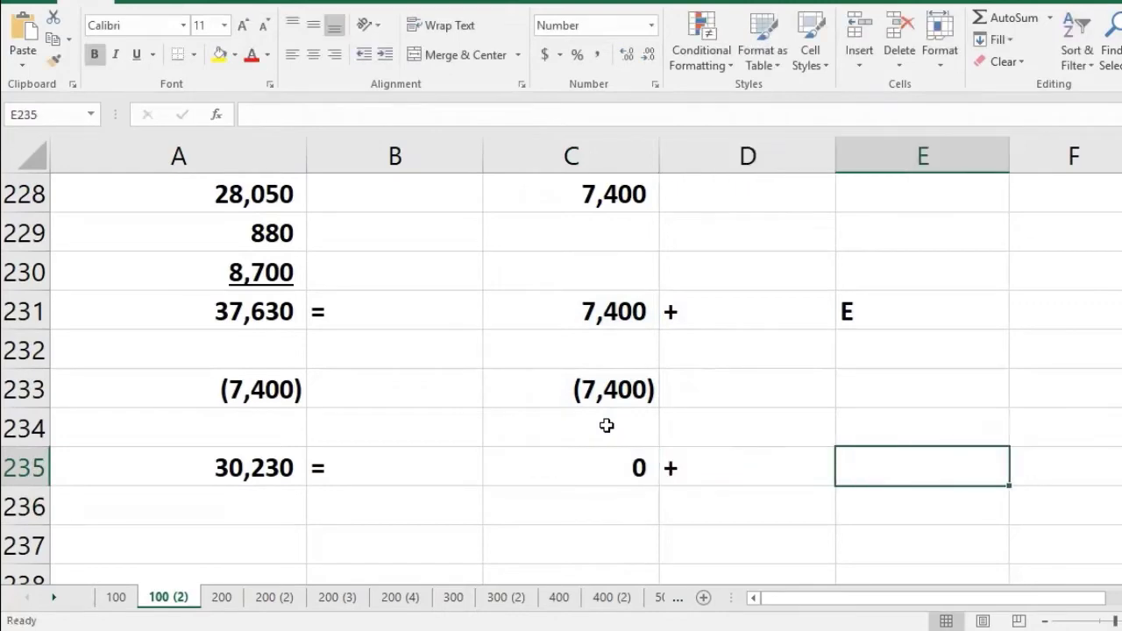
type("E")
key("Return")
- Enter E = in row 237 with C237 linked to A235 via =+A235, showing 30,230
key("Down")
key("Home")
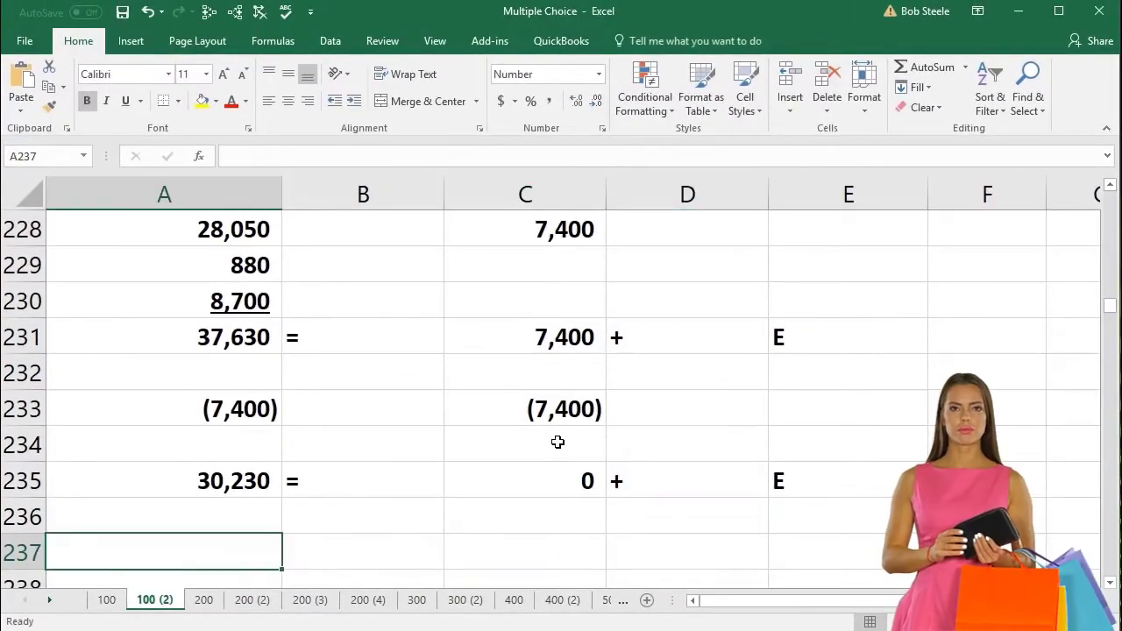
type("E")
key("Tab")
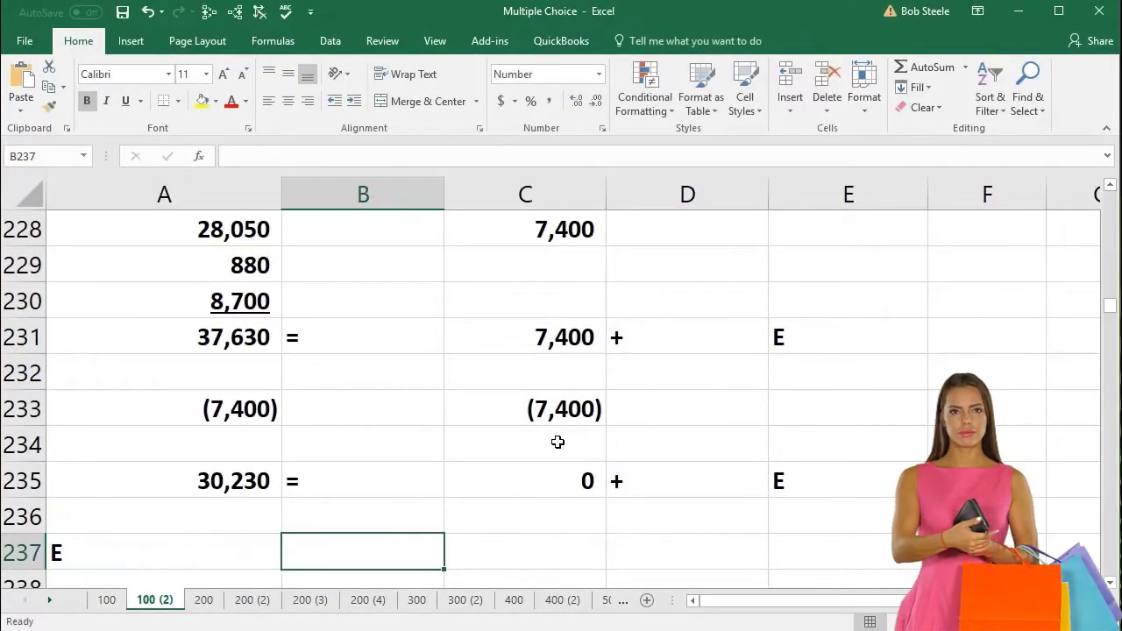
type("=")
key("Tab")
type("+")
key("Left")
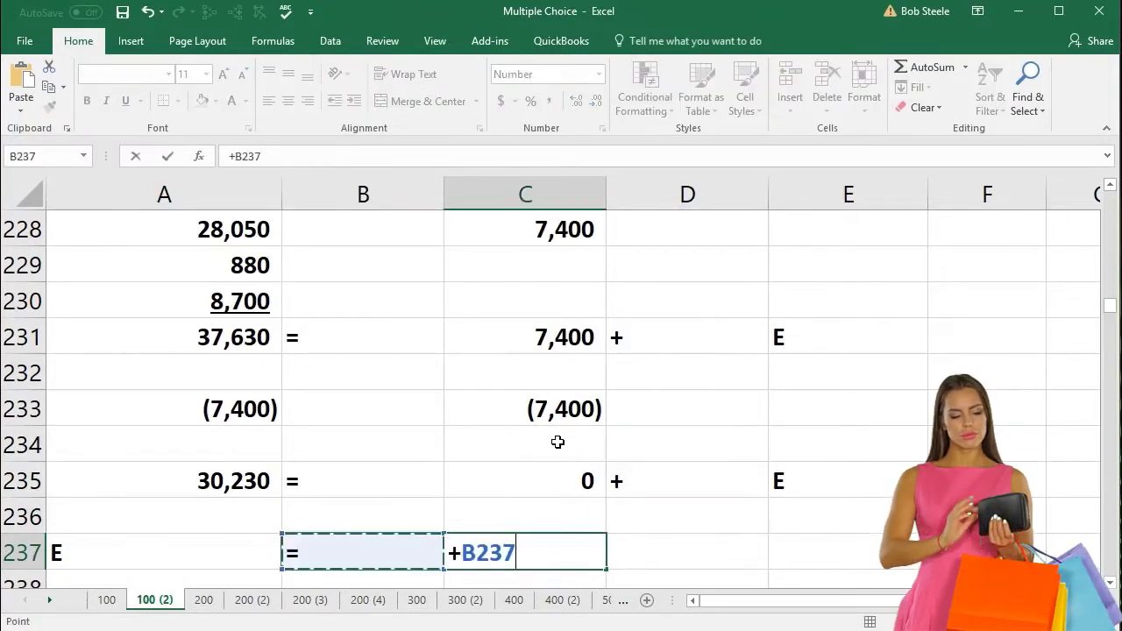
key("Left")
key("Up")
key("Up")
key("Return")
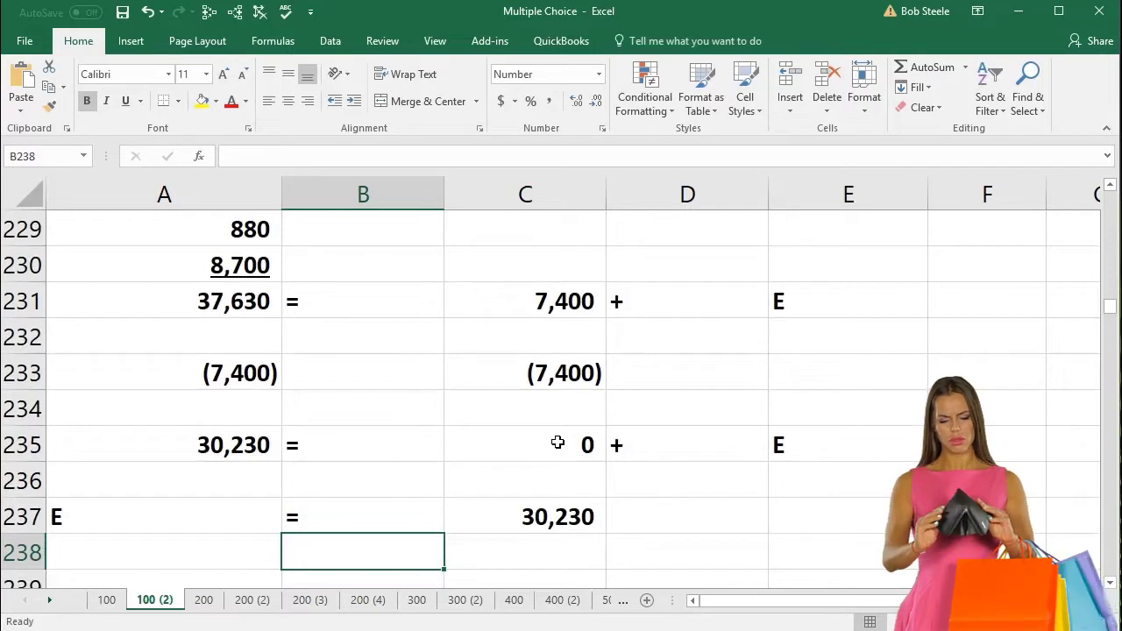
scroll(490, 435, "up", 1)
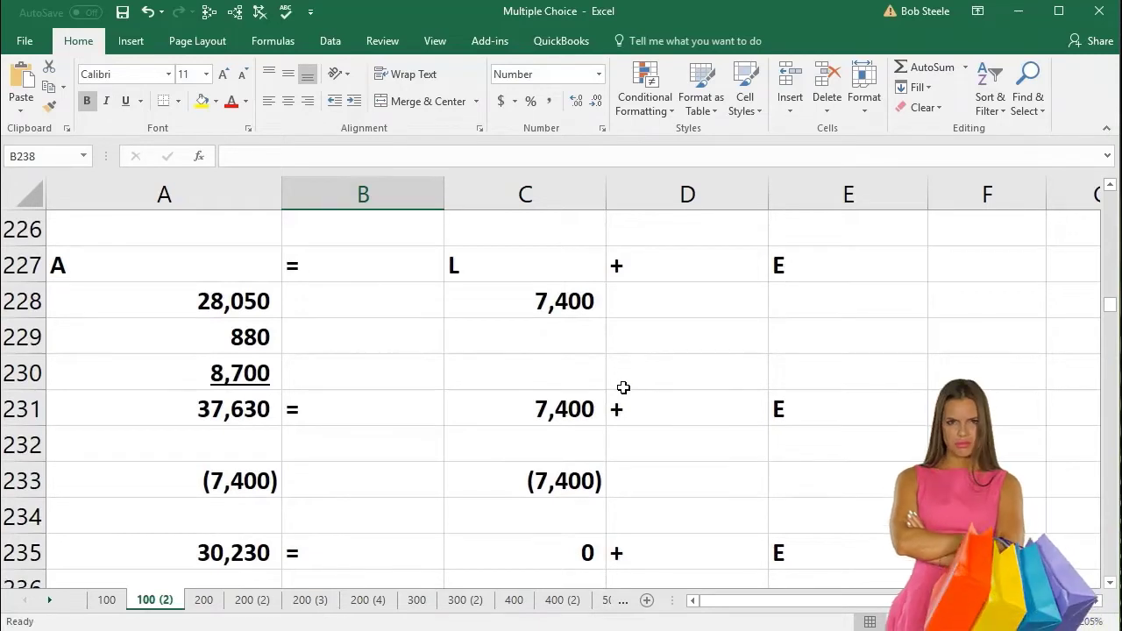
- Show the next question slide (liabilities up $97,000, equity down $41,000) and mark 'increased' with the pen
scroll(623, 388, "down", 2)
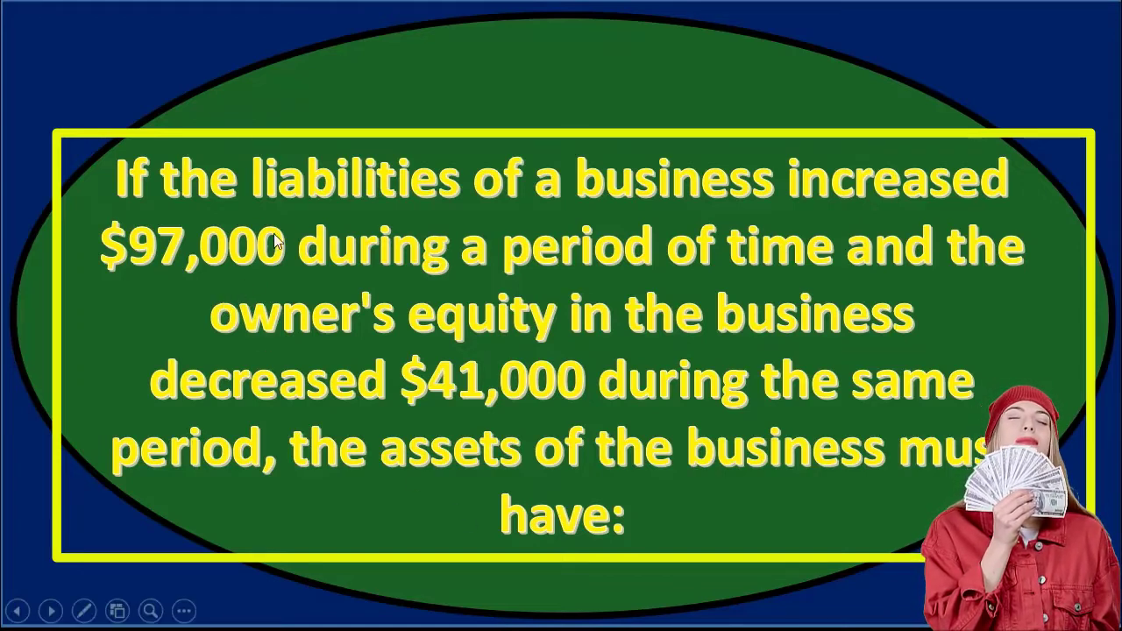
left_click(782, 233)
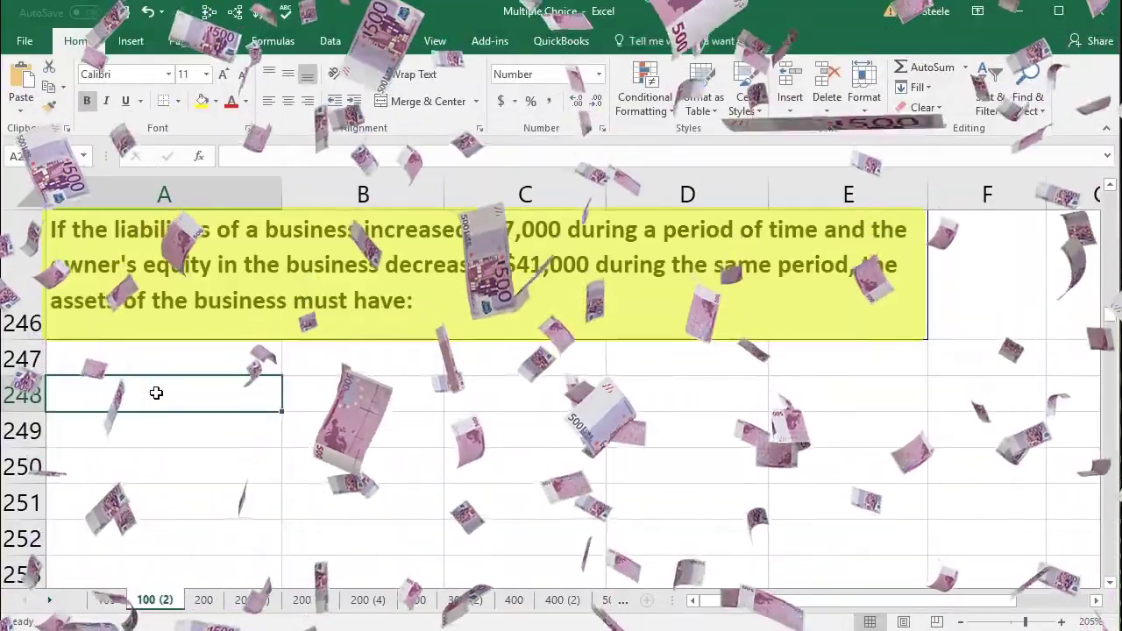
- Enter the headings A, =, L, +, E across cells A248 to E248
type("A")
key("Tab")
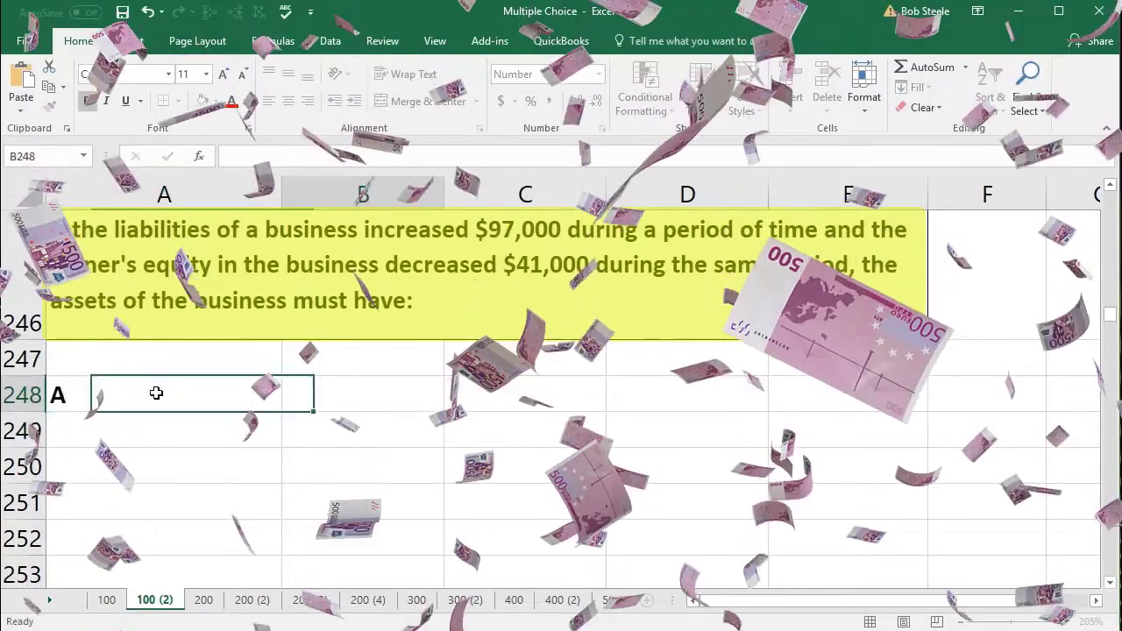
type("=")
key("Tab")
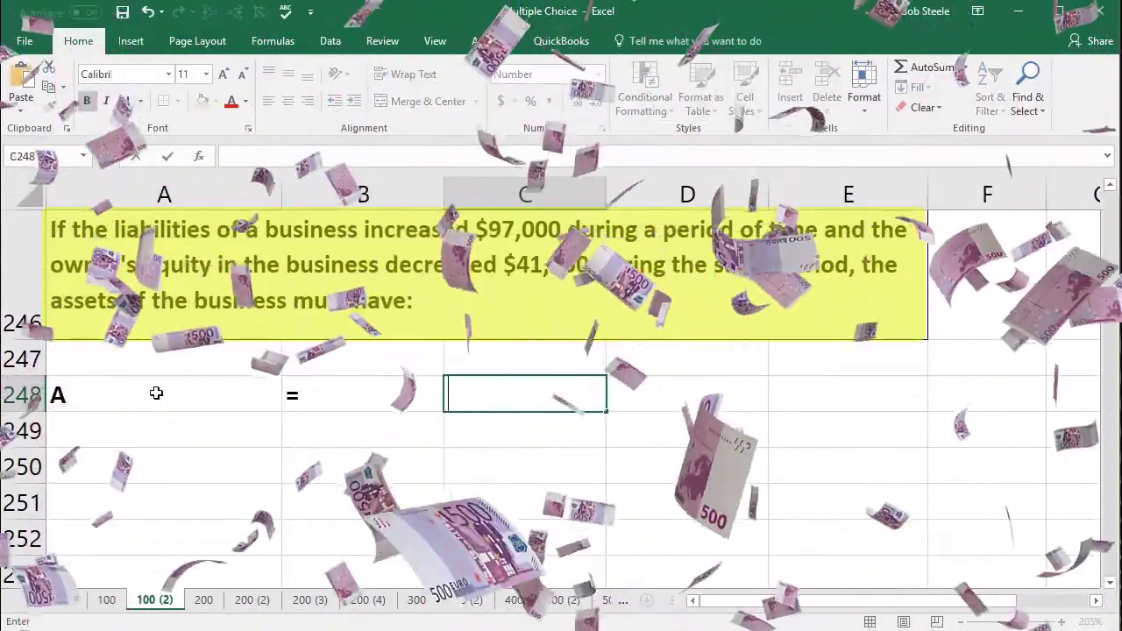
type("L")
key("Tab")
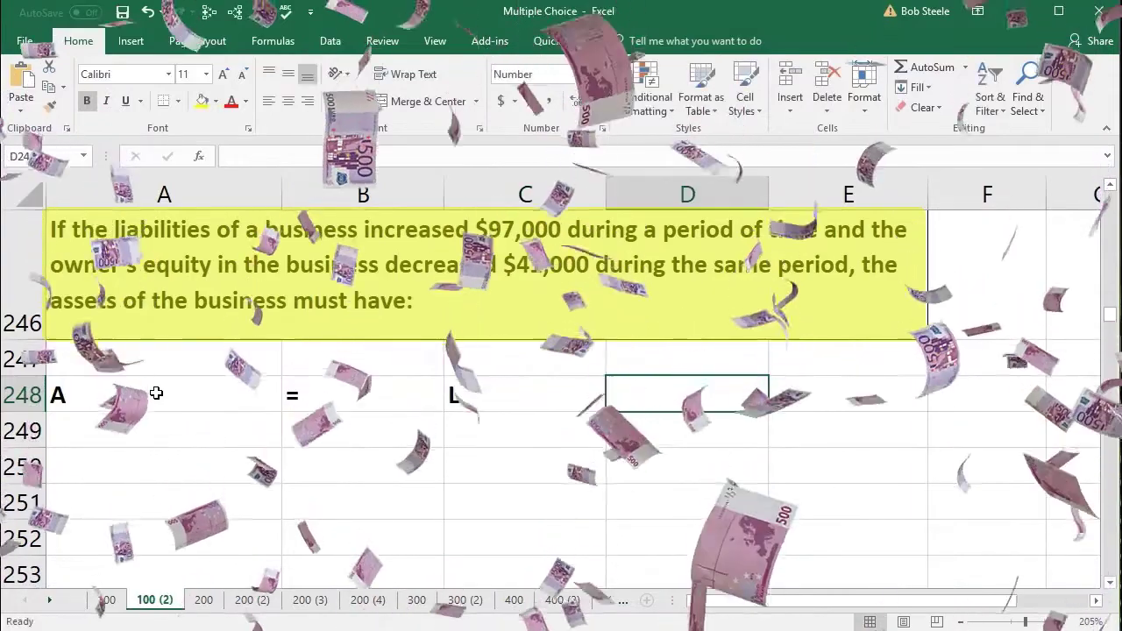
type("+")
key("Tab")
type("E")
key("Return")
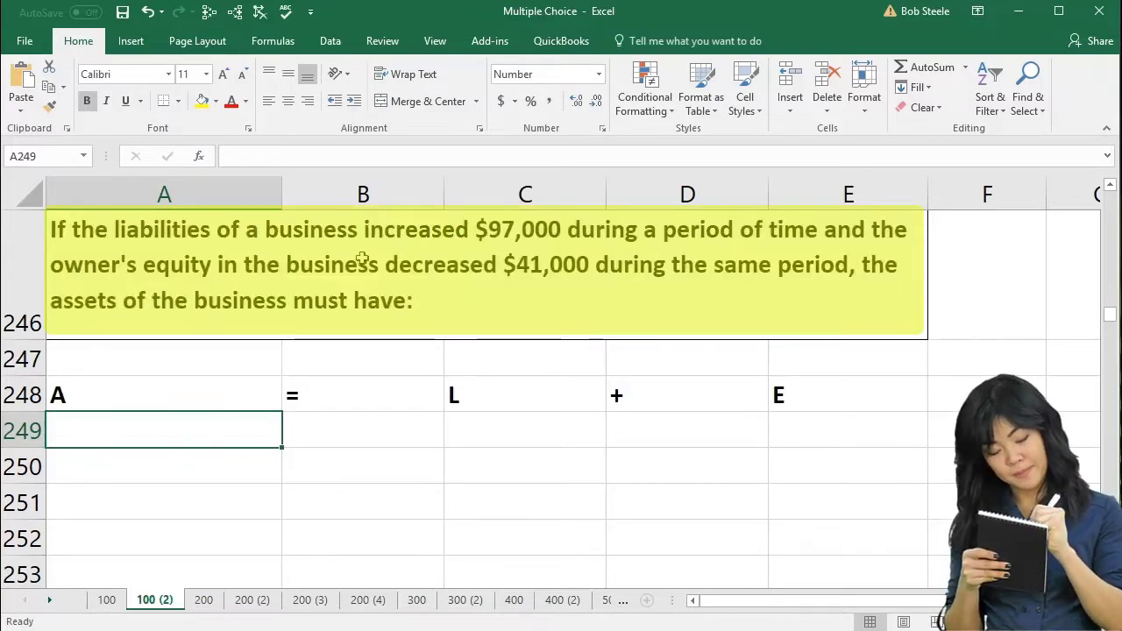
- Enter 97000, +, and -41000 in C249 through E249
left_click(505, 428)
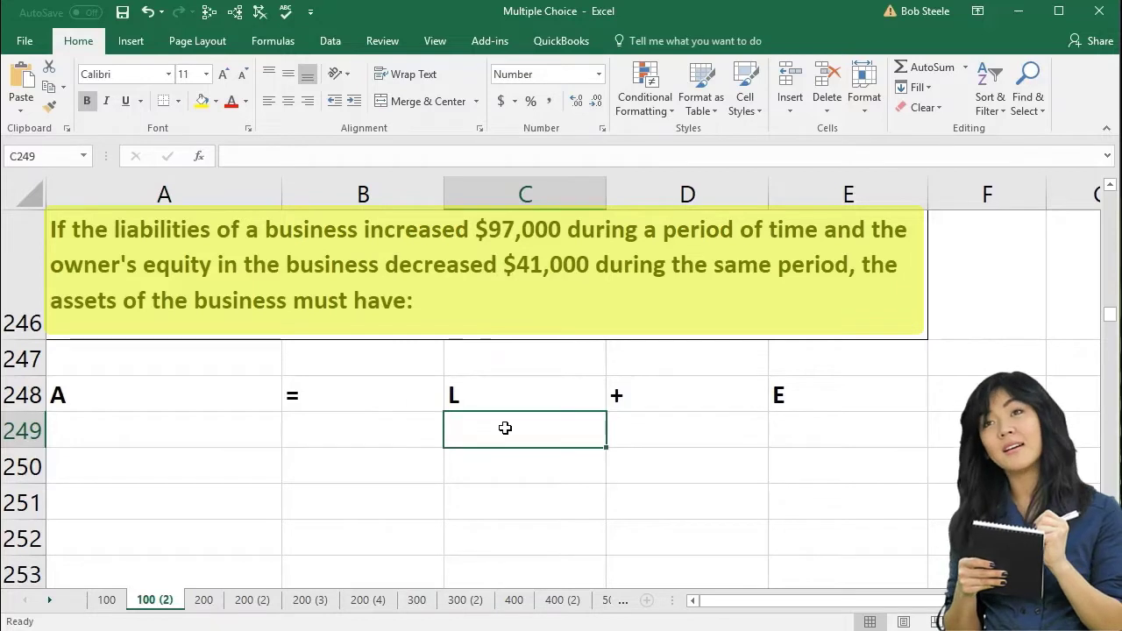
type("97")
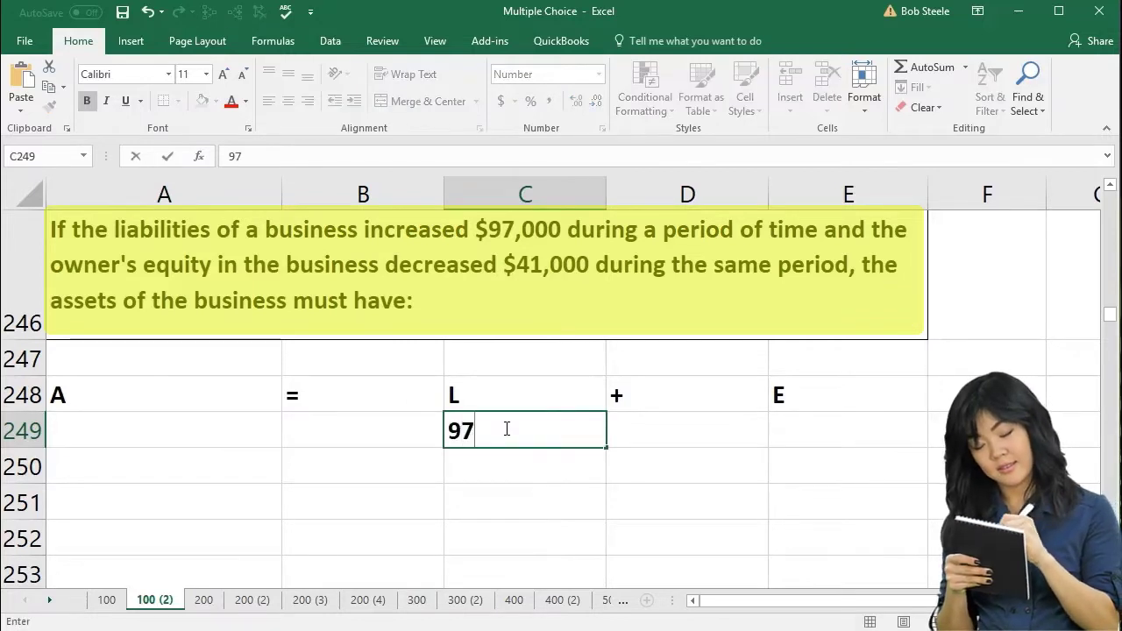
type("000")
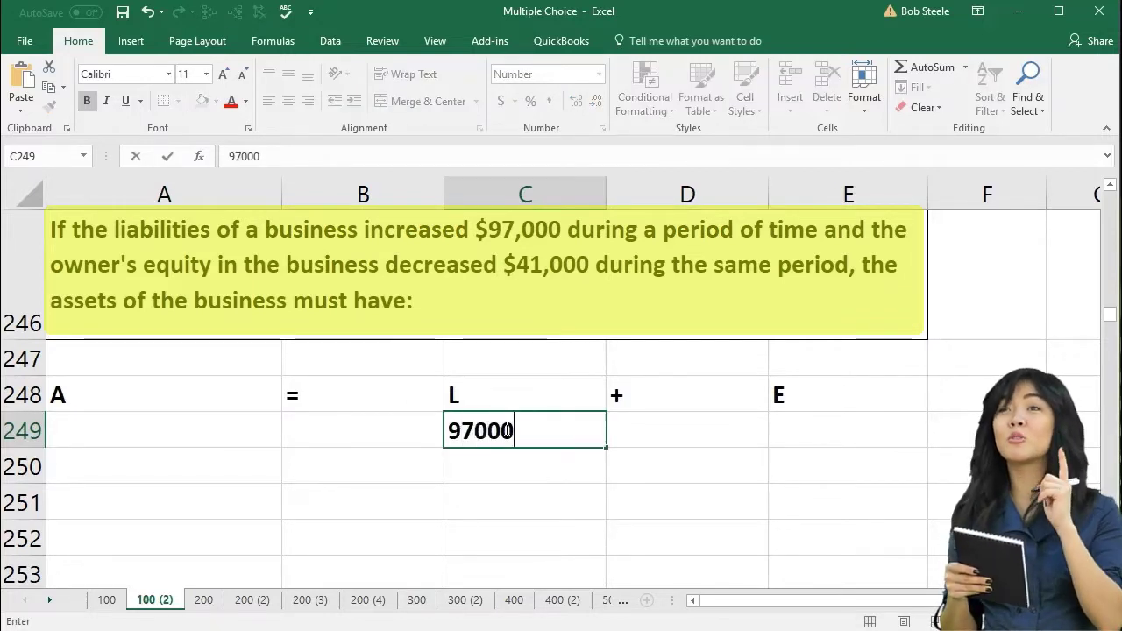
key("Tab")
type("+")
key("Tab")
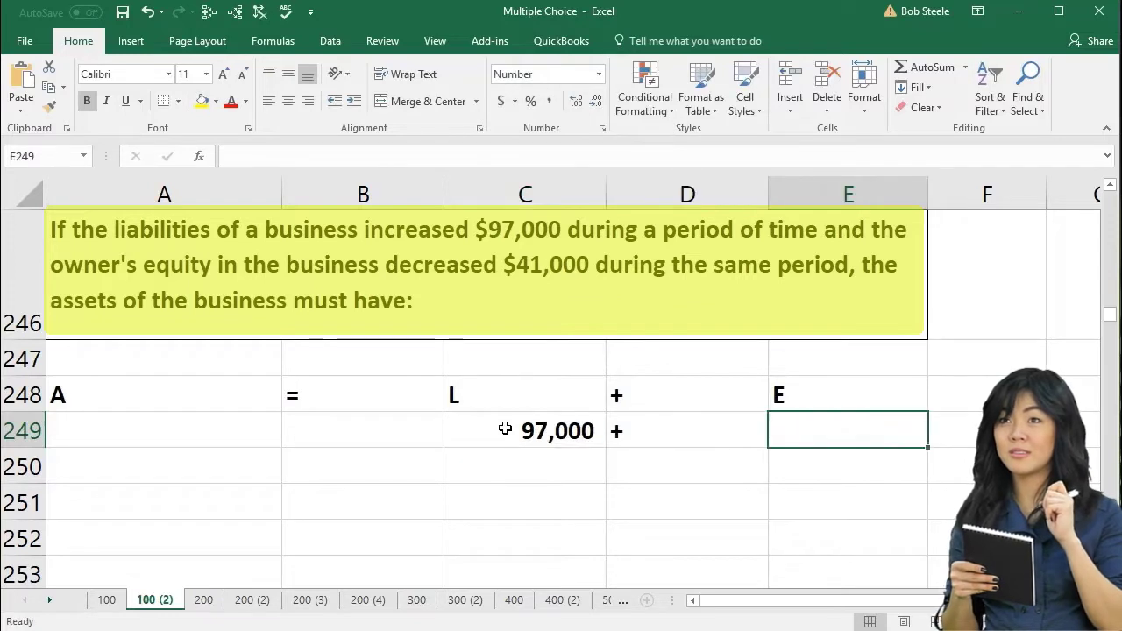
type("-")
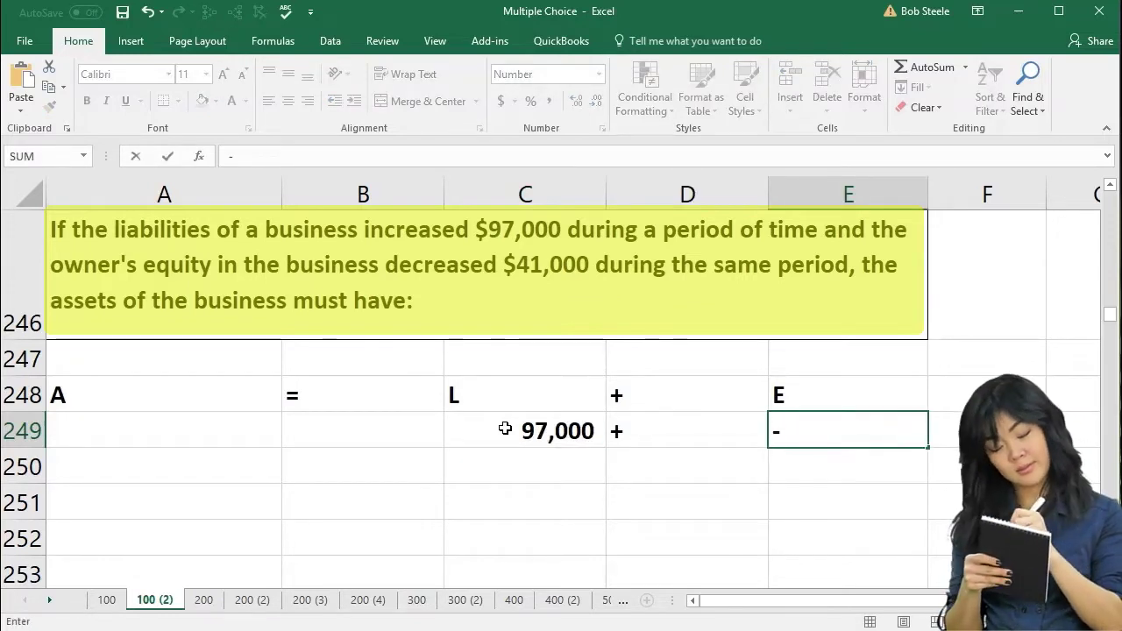
type("41000")
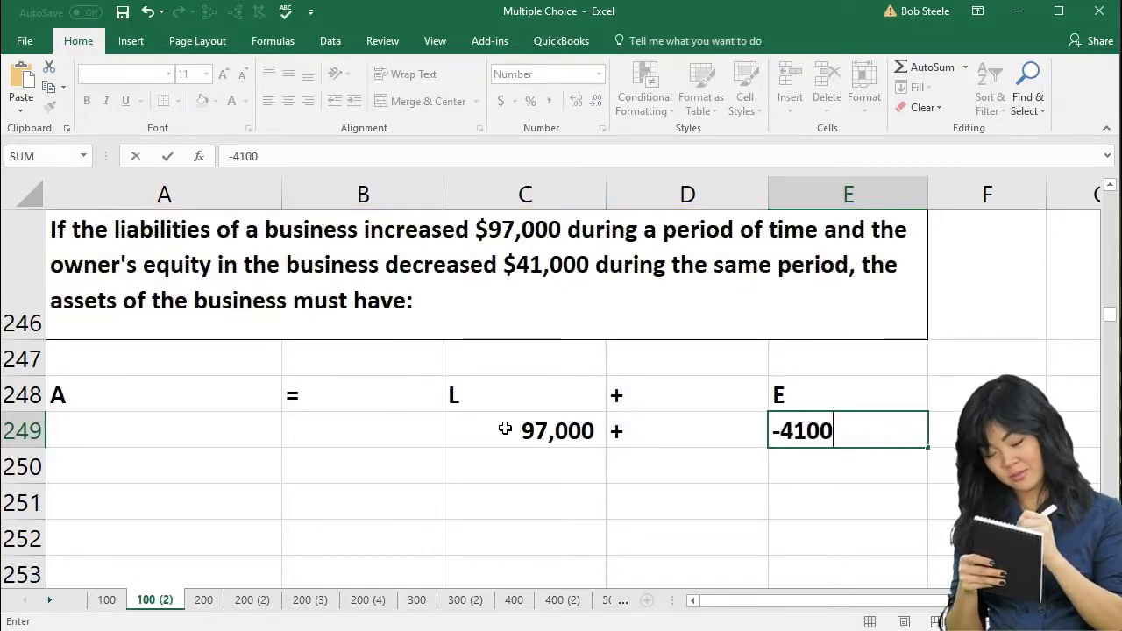
key("Return")
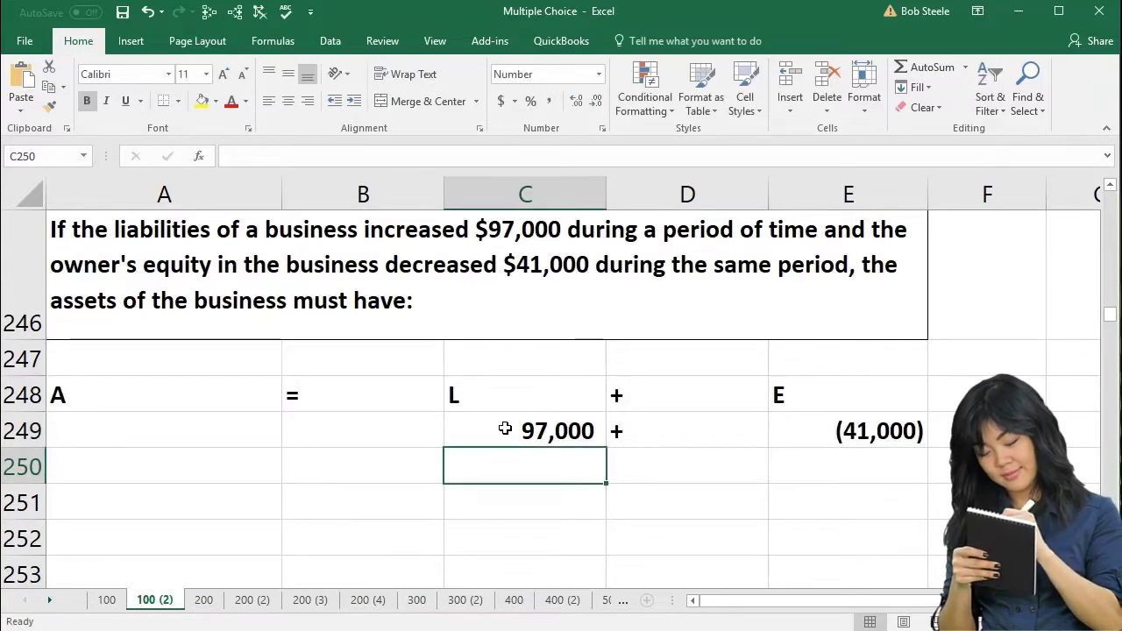
- Add A and = in A249 and B249, then check the row 249 entries
left_click(217, 433)
type("A")
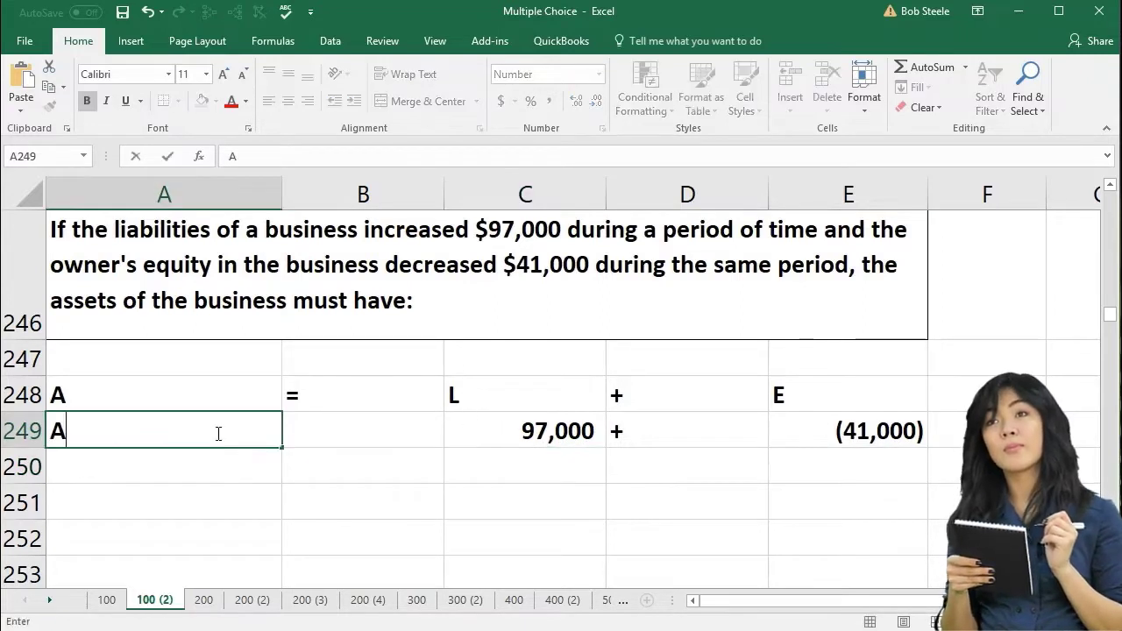
key("Tab")
type("=")
key("Return")
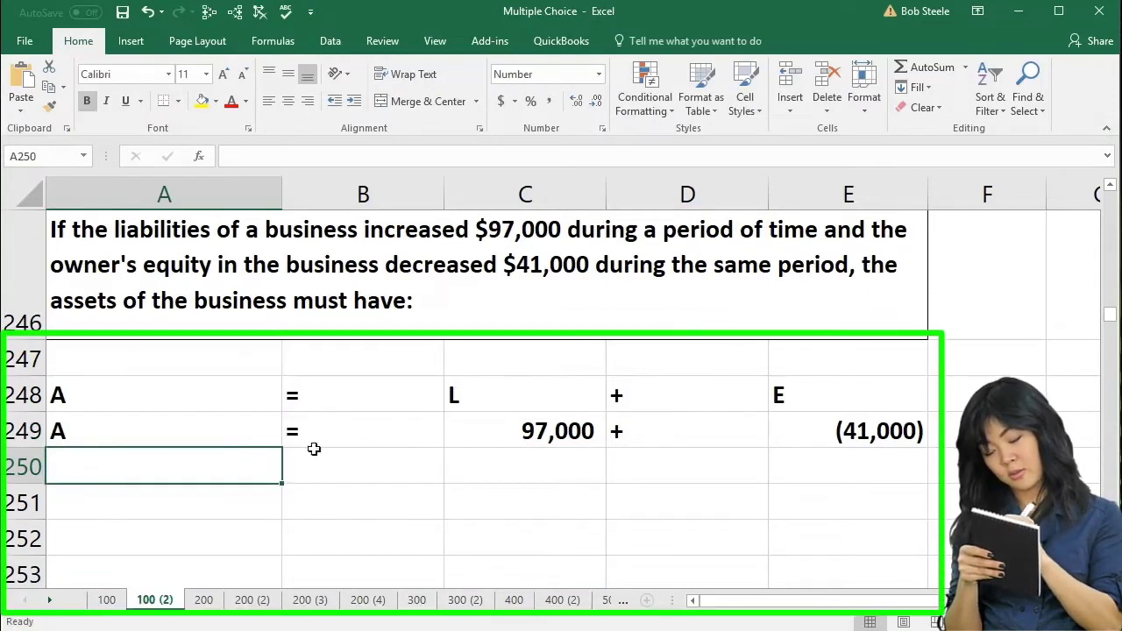
left_click(790, 434)
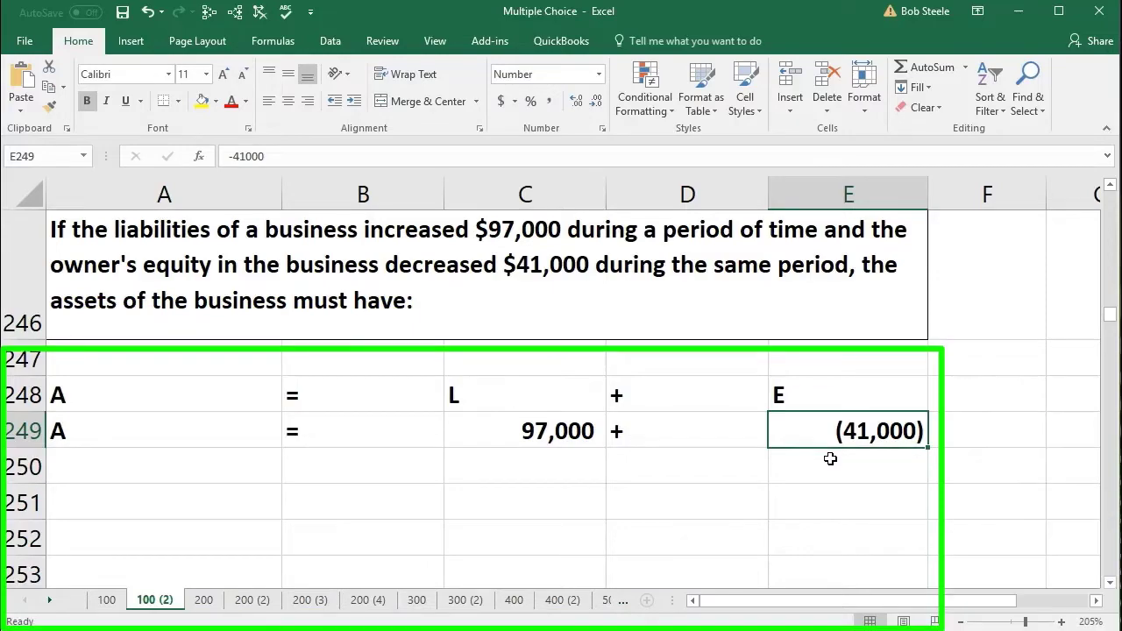
left_click(830, 458)
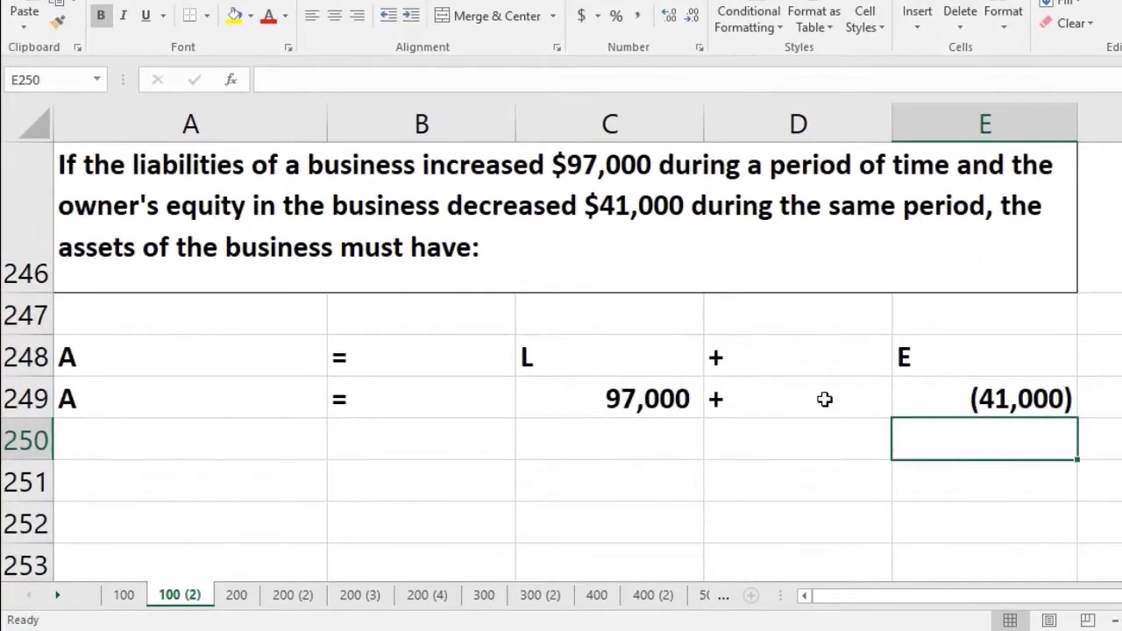
left_click(759, 415)
left_click(961, 397)
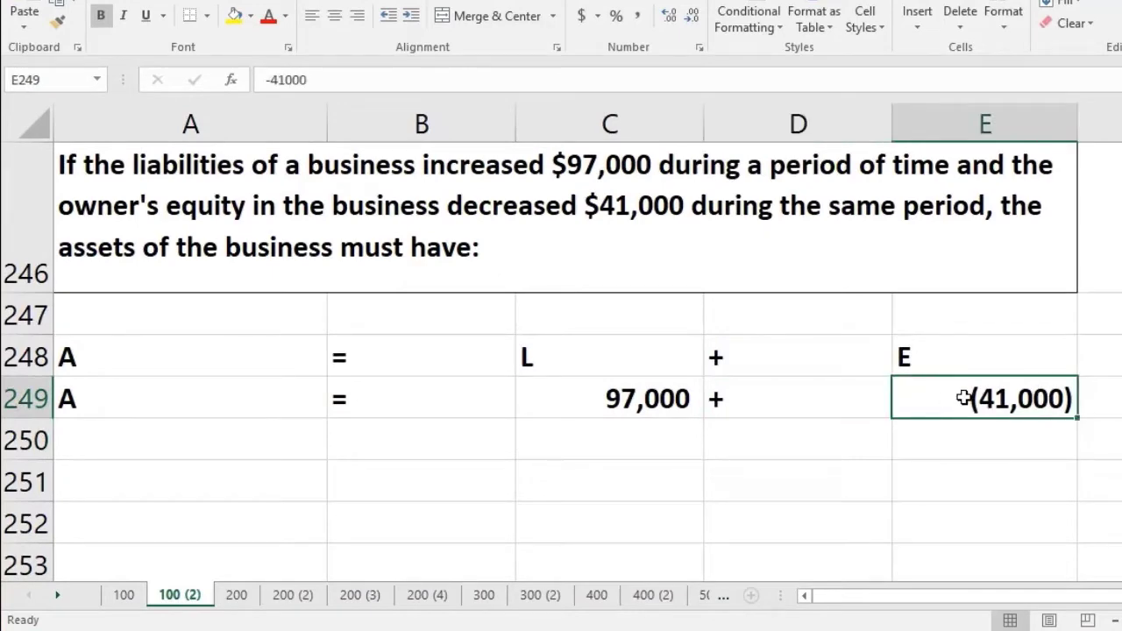
- Enter A, =, 97000, -, 41000 across cells A251 to E251
left_click(185, 469)
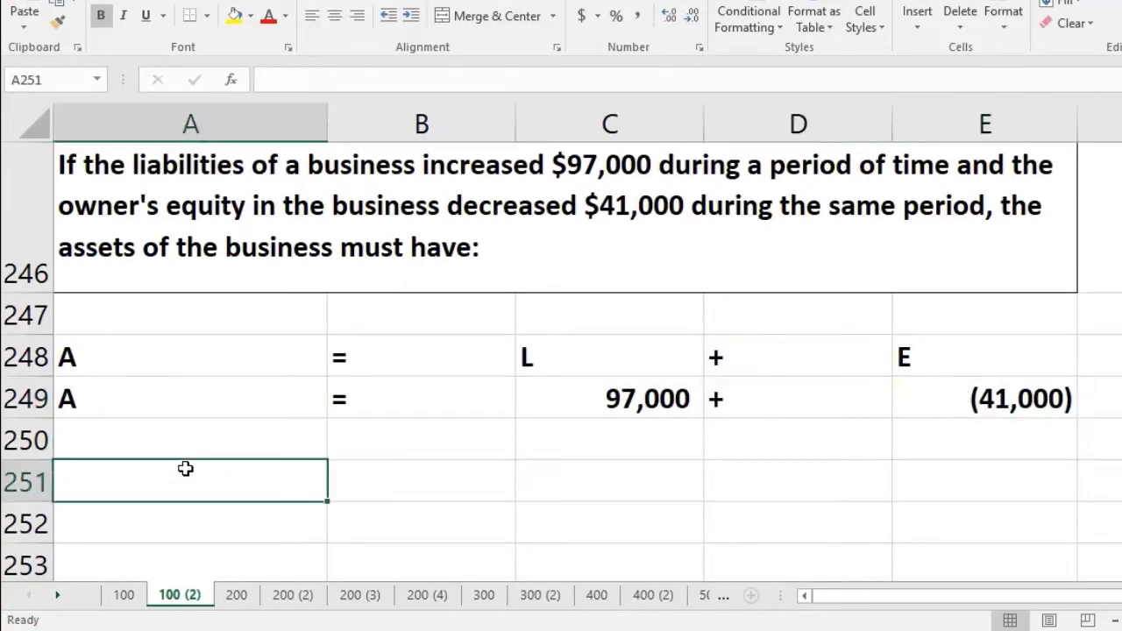
type("A")
key("Tab")
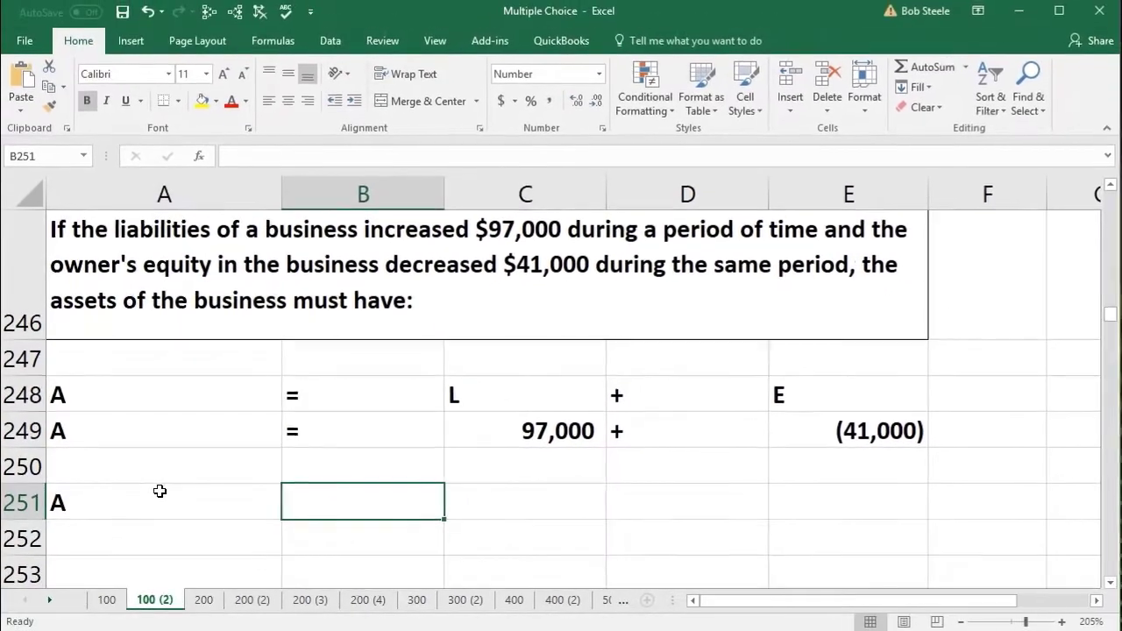
type("=")
key("Tab")
type("97000")
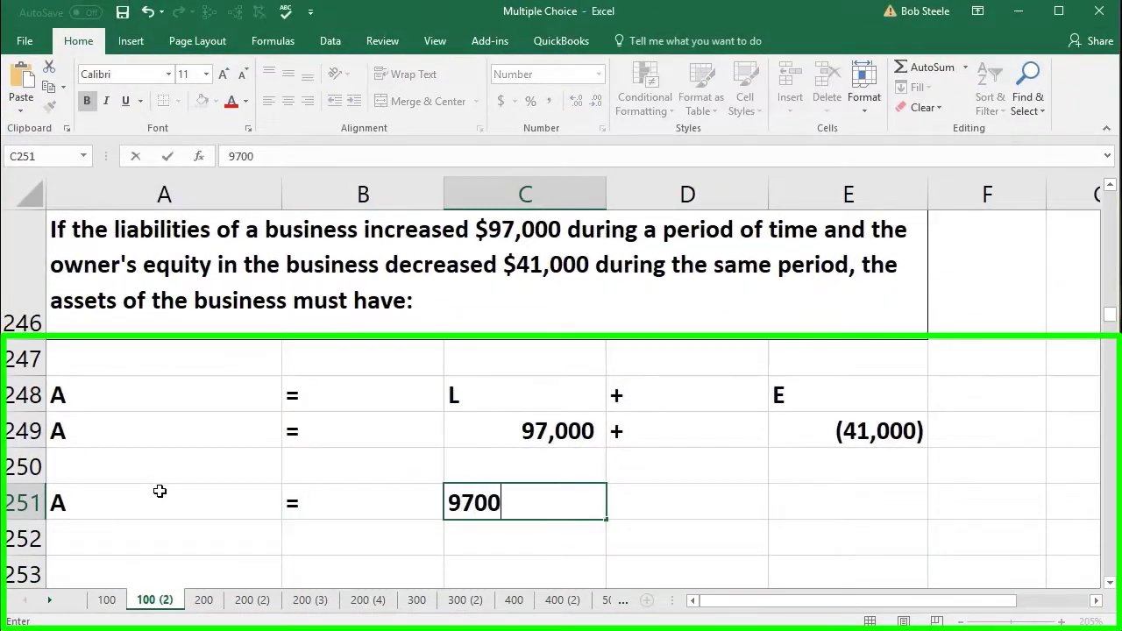
key("Tab")
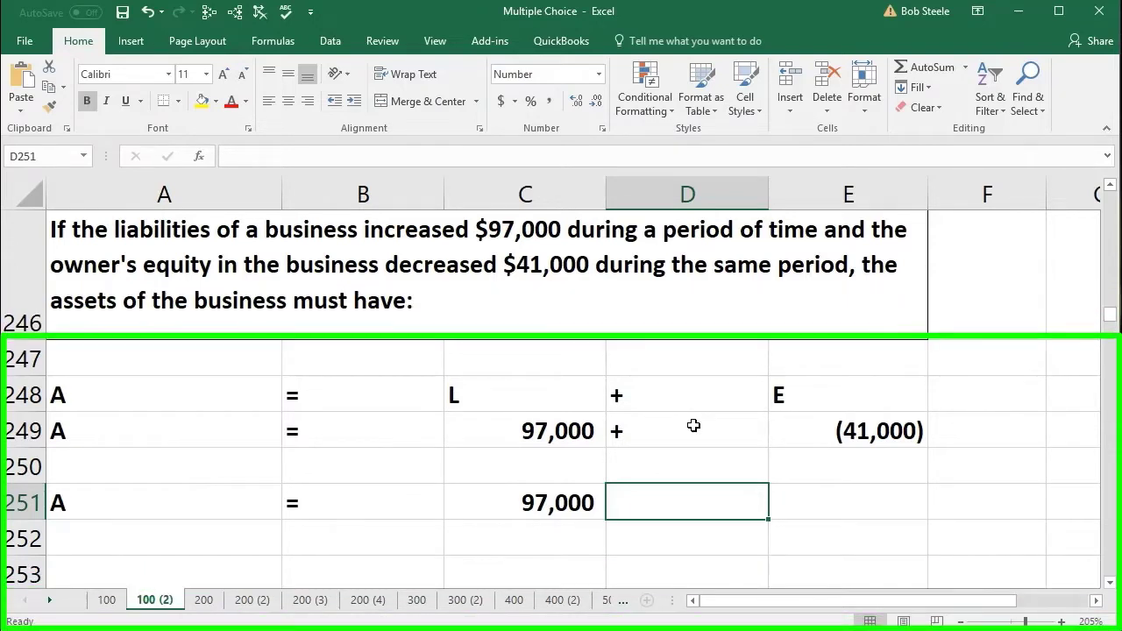
type("-")
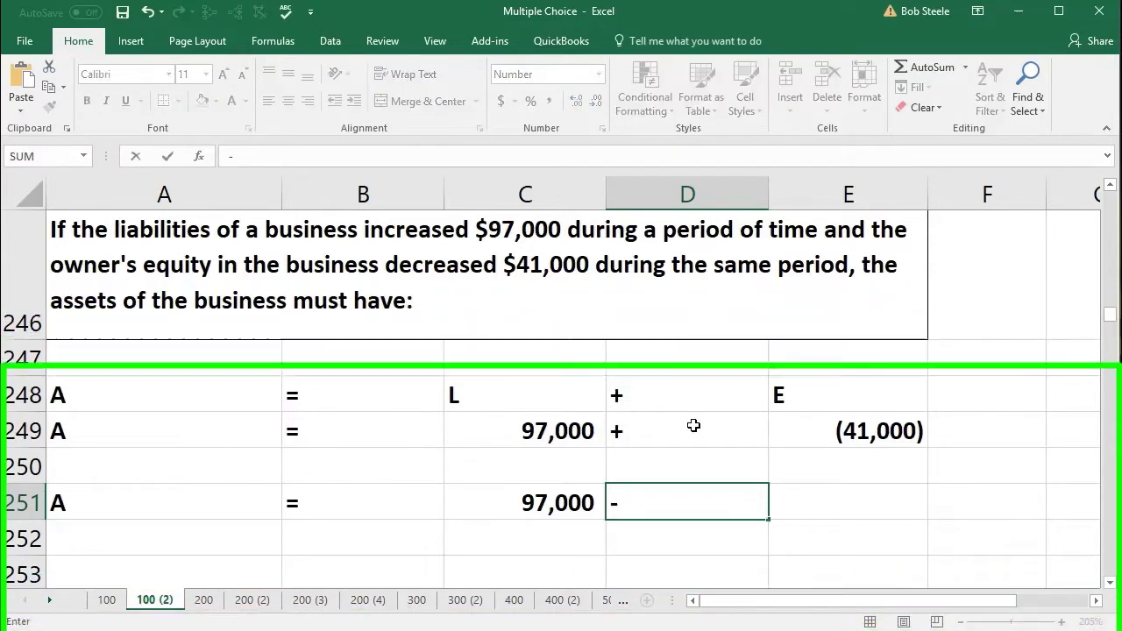
key("Tab")
type("41000")
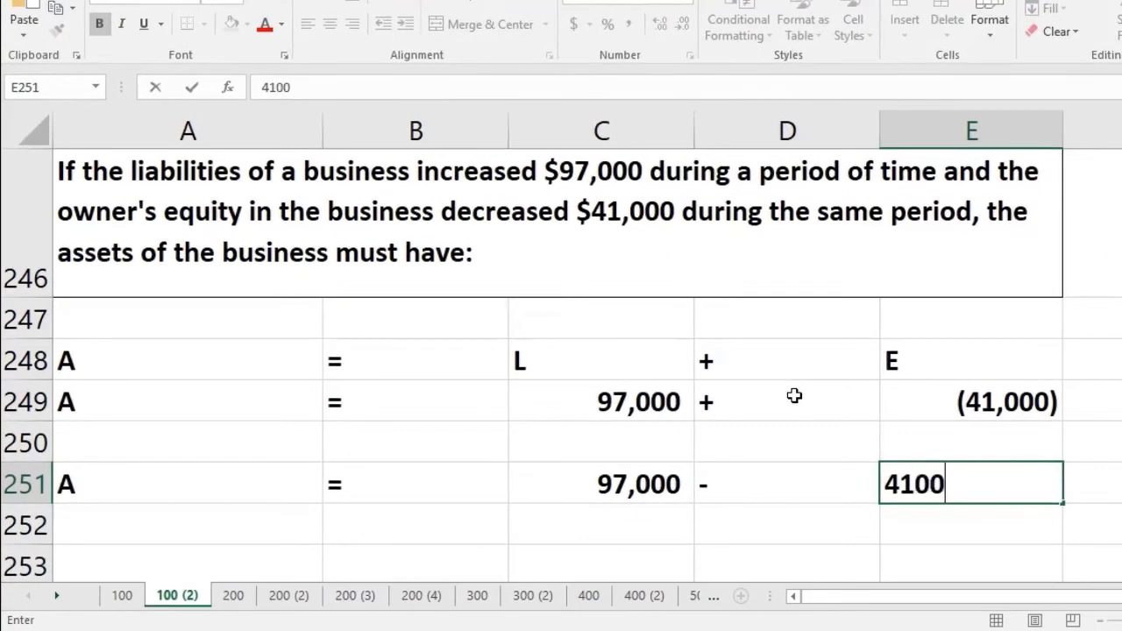
key("Return")
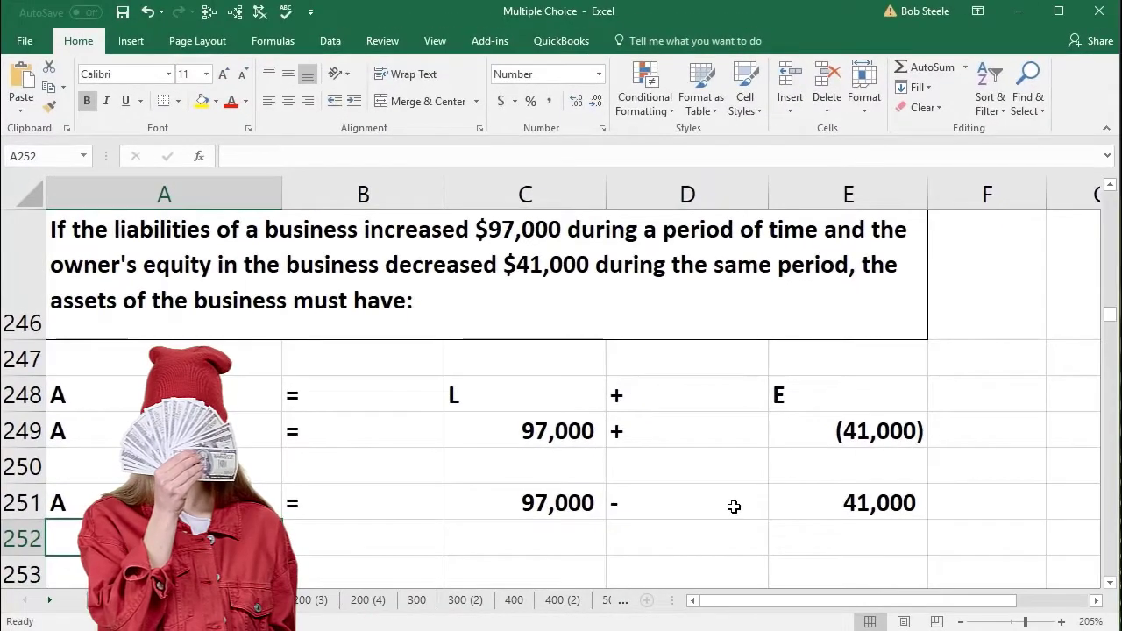
- Enter A = in row 253 and the formula =C251-E251 in C253, giving 56,000
key("Return")
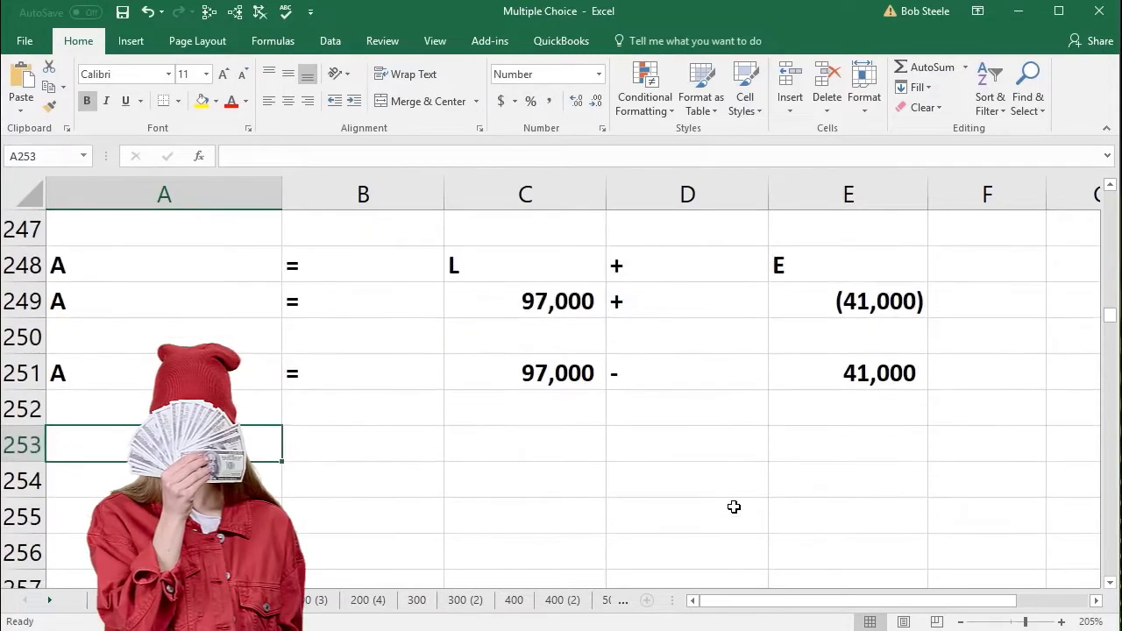
type("A")
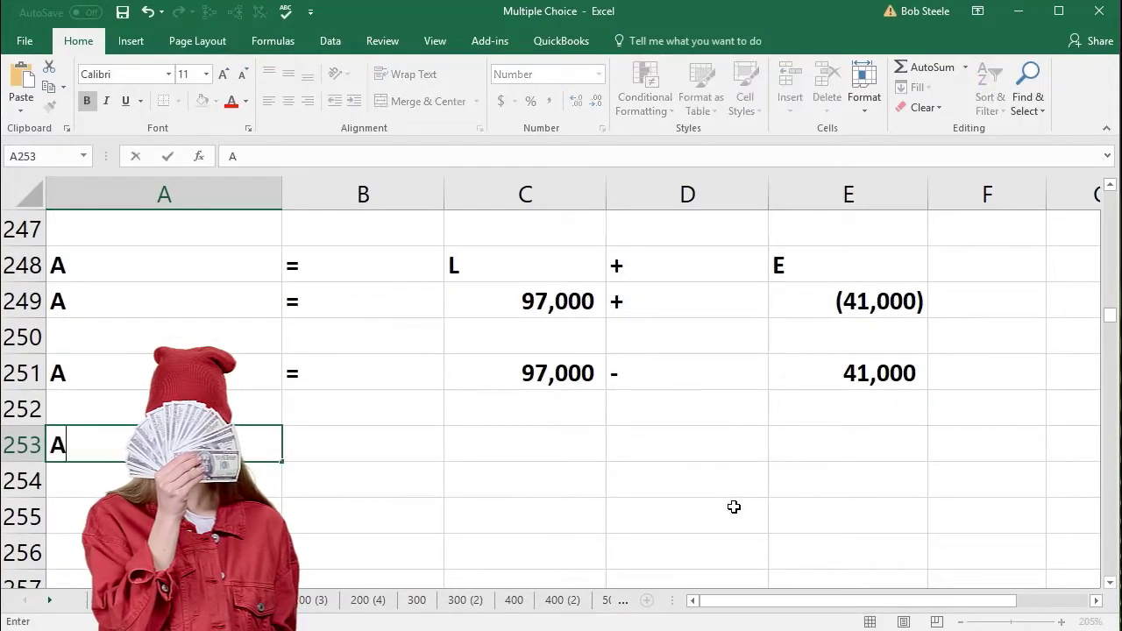
key("Tab")
type("=")
key("Tab")
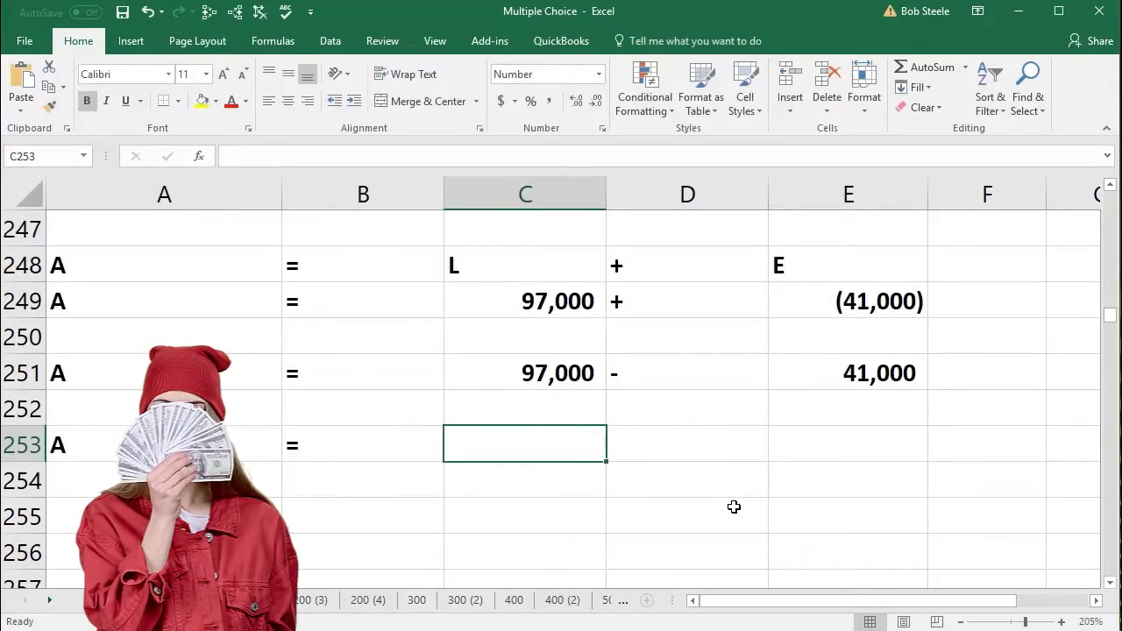
type("=")
key("Up")
key("Up")
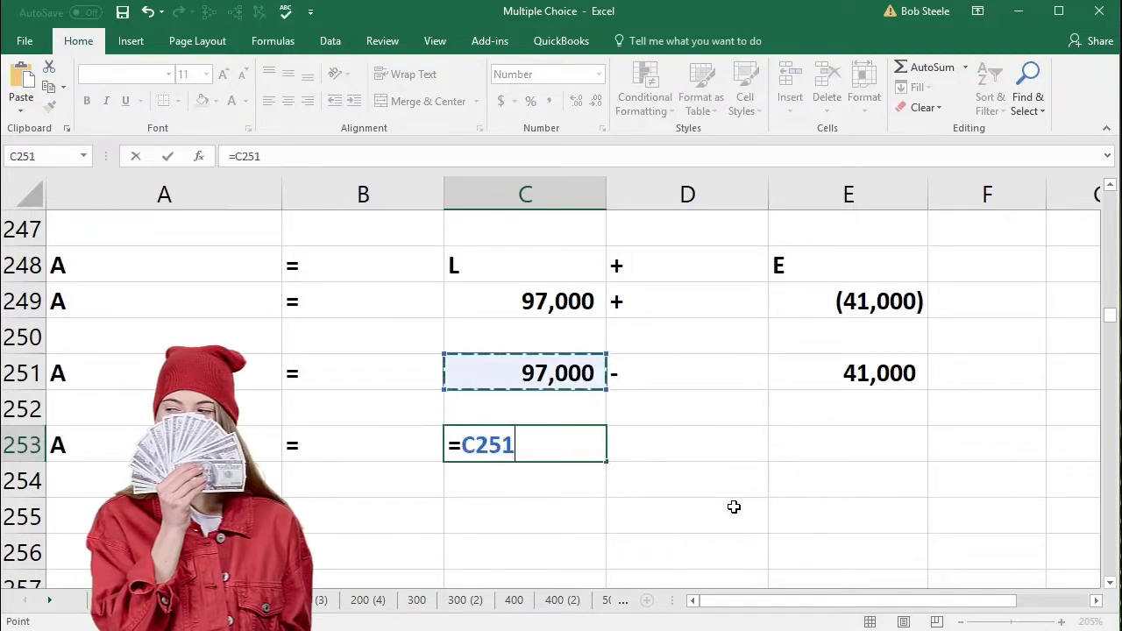
type("-")
key("Right")
key("Right")
key("Up")
key("Up")
key("Return")
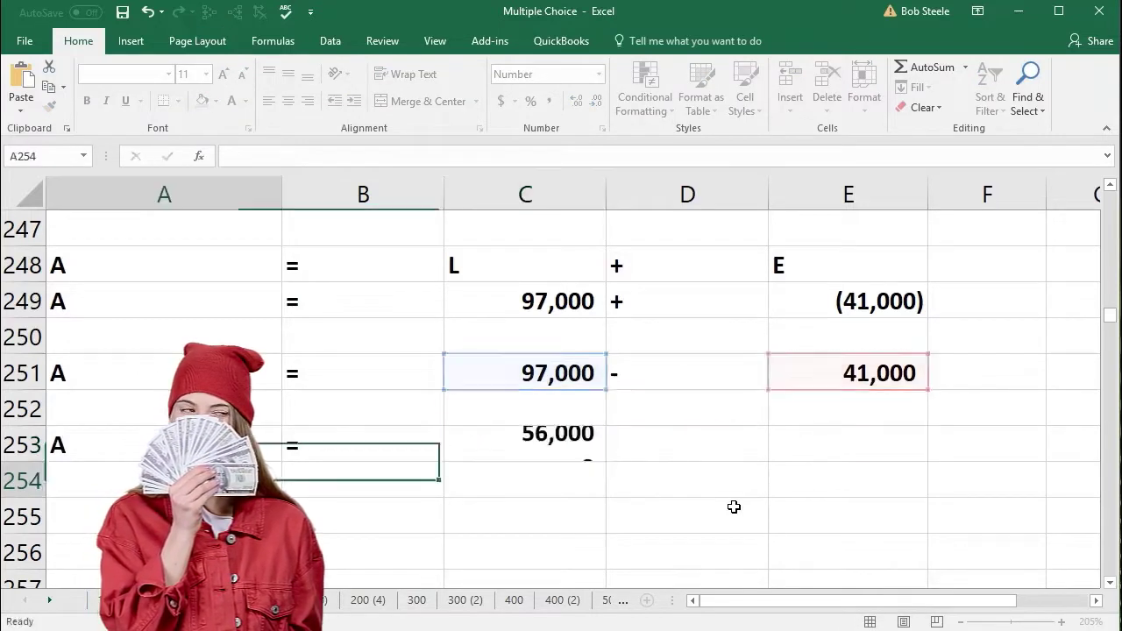